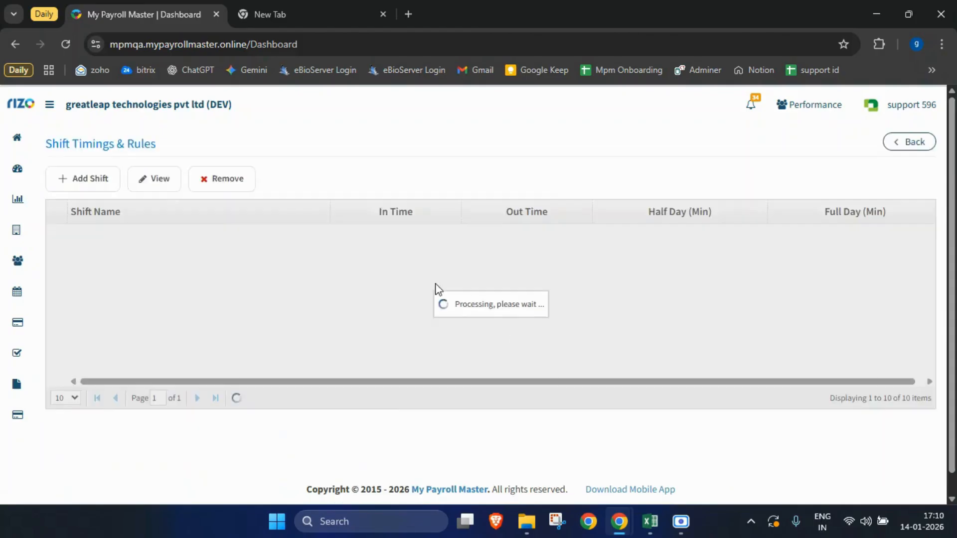
# Add a new shift and enter "9:30 to 5:30" as its policy title.
pyautogui.click(97, 188)
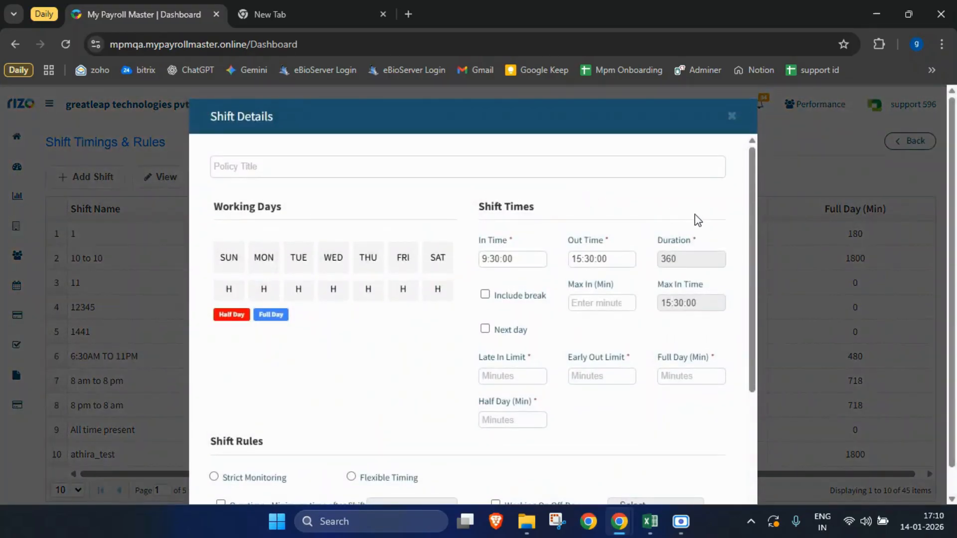
pyautogui.click(261, 159)
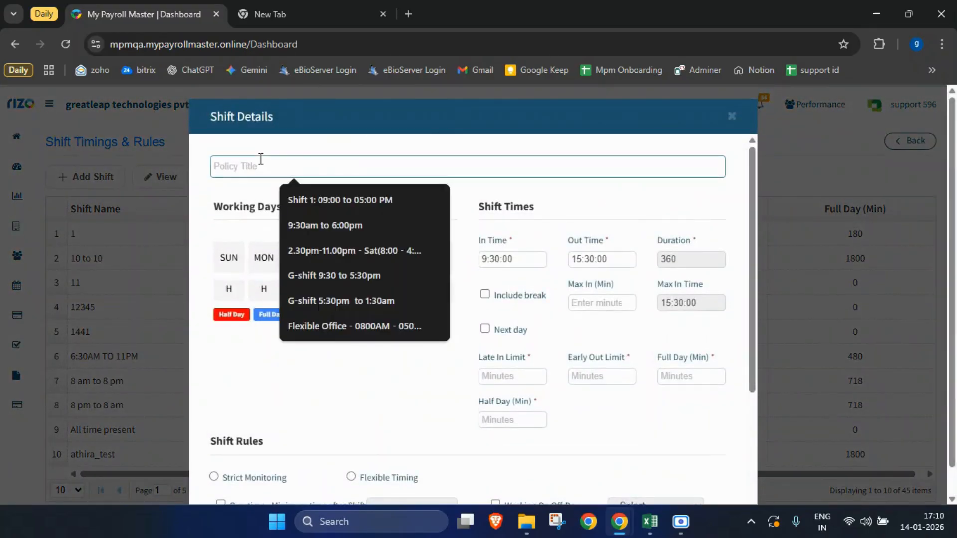
pyautogui.write('9')
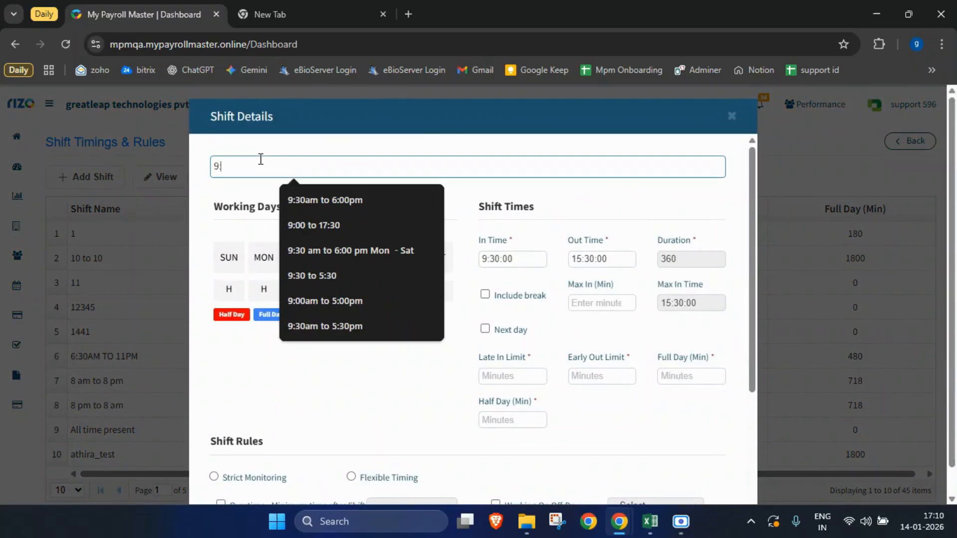
pyautogui.write(':30 to ')
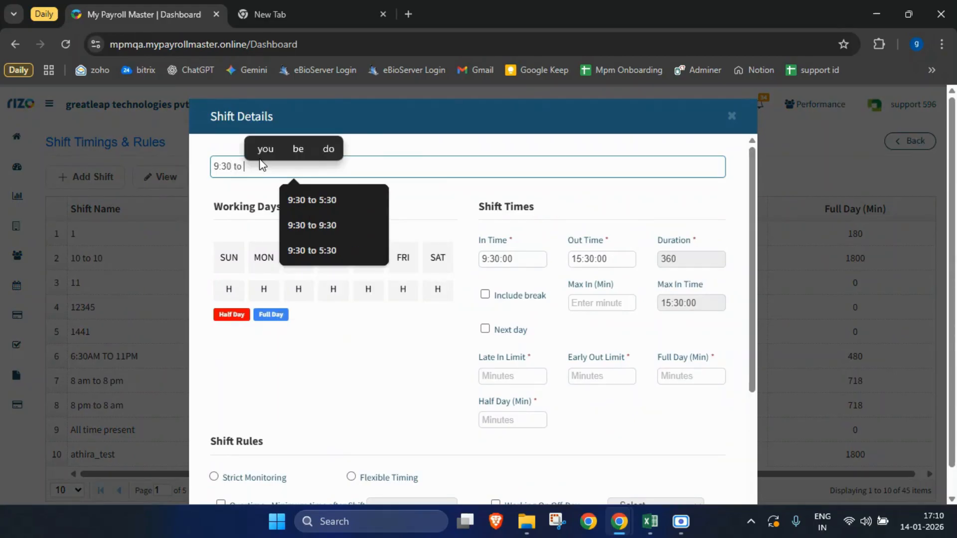
pyautogui.write('5:30')
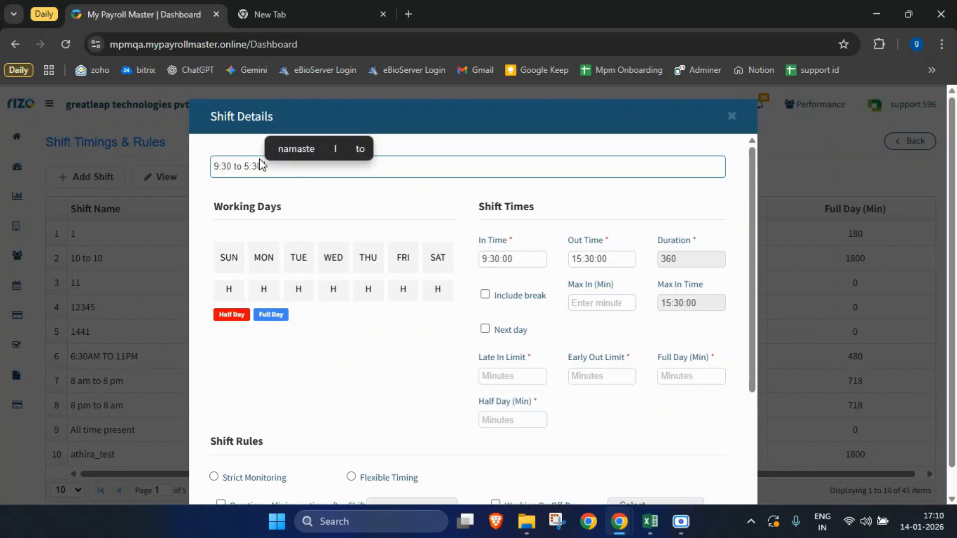
pyautogui.click(385, 352)
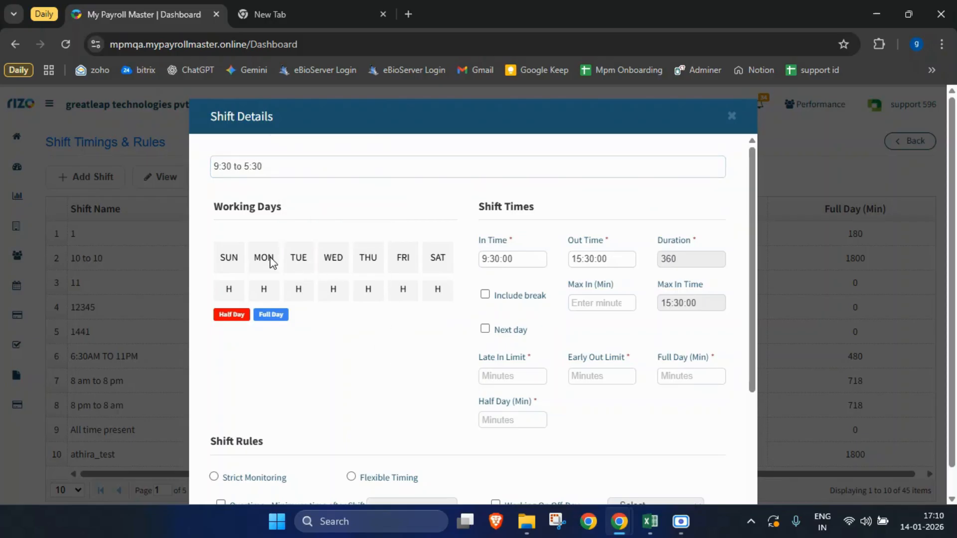
# Mark Monday through Saturday as full working days for the shift, leaving Sunday off.
pyautogui.click(272, 260)
pyautogui.click(301, 258)
pyautogui.click(332, 258)
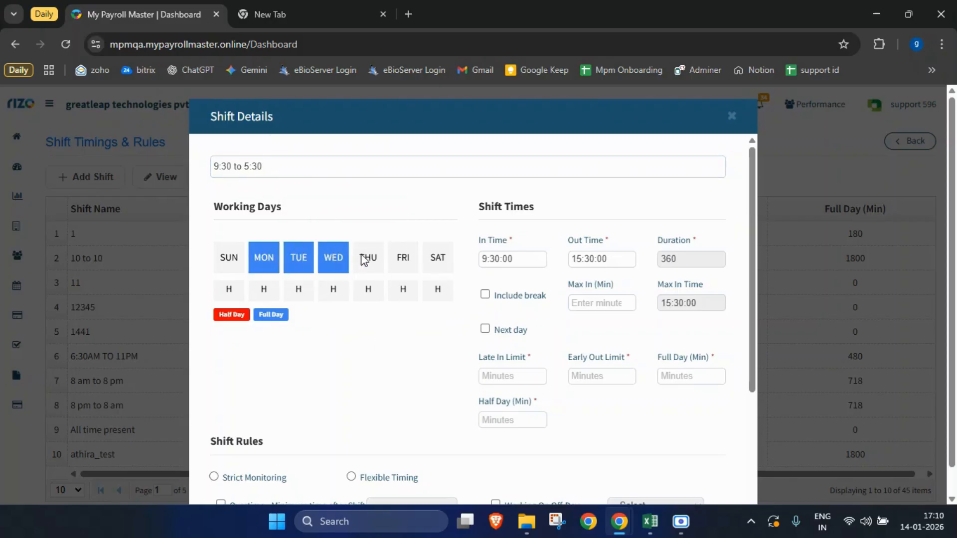
pyautogui.click(366, 259)
pyautogui.click(392, 259)
pyautogui.click(435, 258)
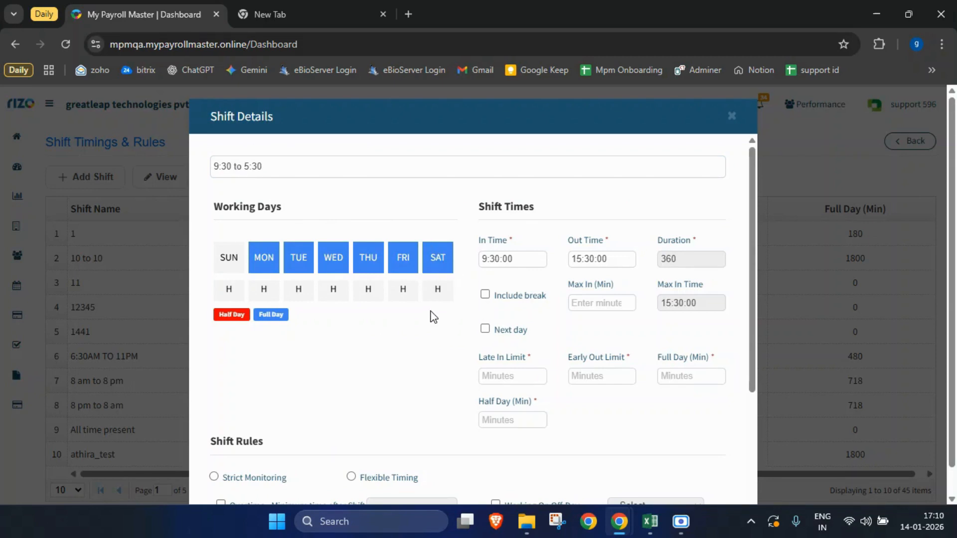
pyautogui.click(444, 293)
pyautogui.click(448, 298)
# Set the shift's Out Time to 17:30:00 and check the calculated duration.
pyautogui.click(521, 261)
pyautogui.click(598, 260)
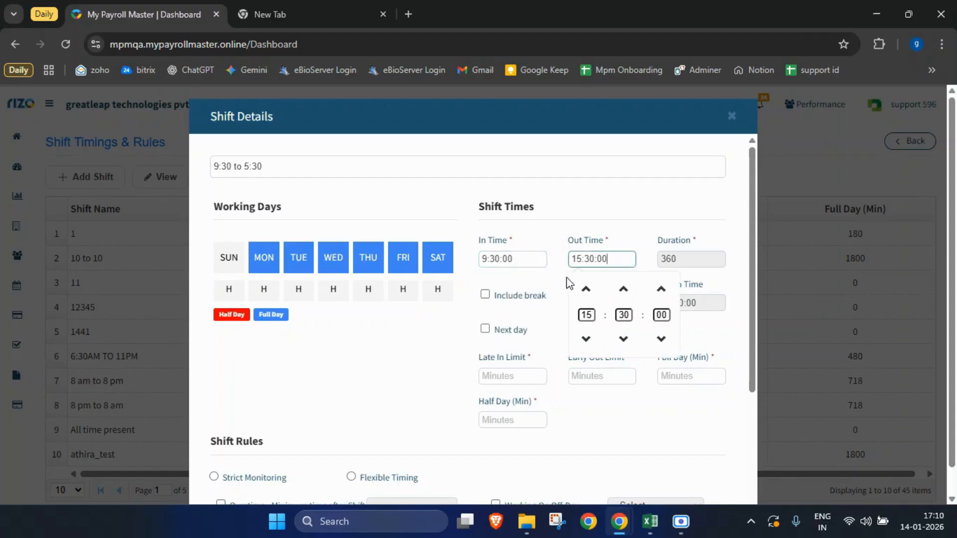
pyautogui.click(583, 290)
pyautogui.click(583, 290)
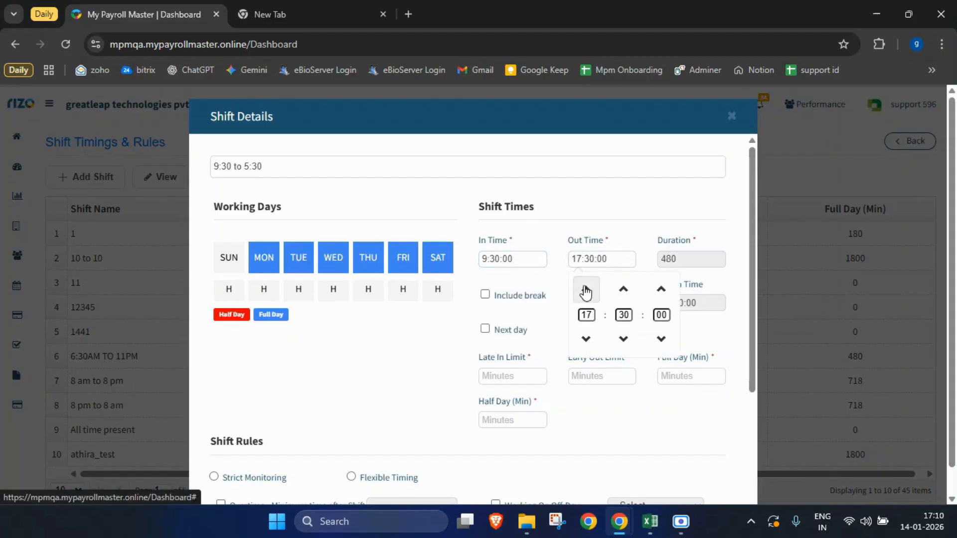
pyautogui.click(543, 287)
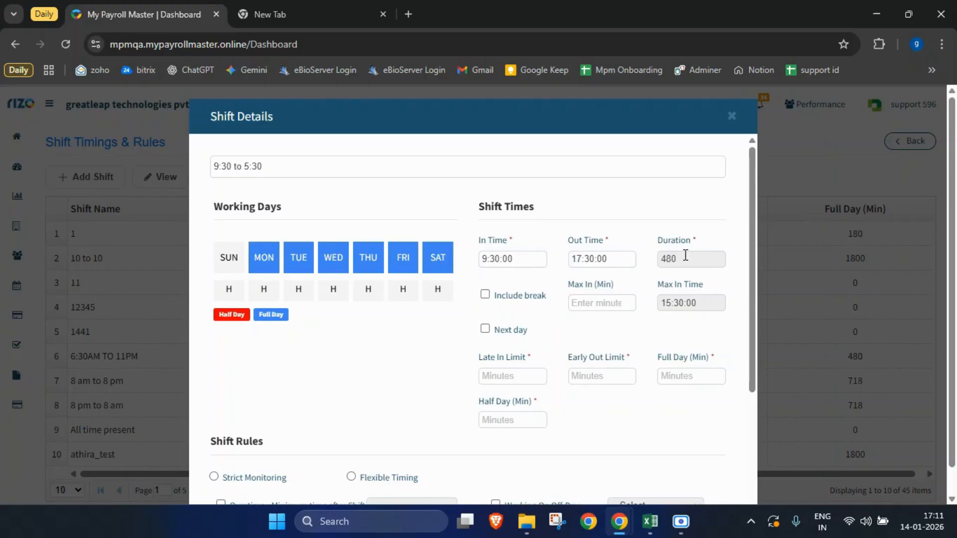
pyautogui.moveTo(680, 257); pyautogui.dragTo(655, 256)
pyautogui.click(654, 283)
# Set the shift's Late In Limit to 5 minutes and its Early Out Limit to 0 minutes.
pyautogui.click(496, 374)
pyautogui.write('5')
pyautogui.click(594, 378)
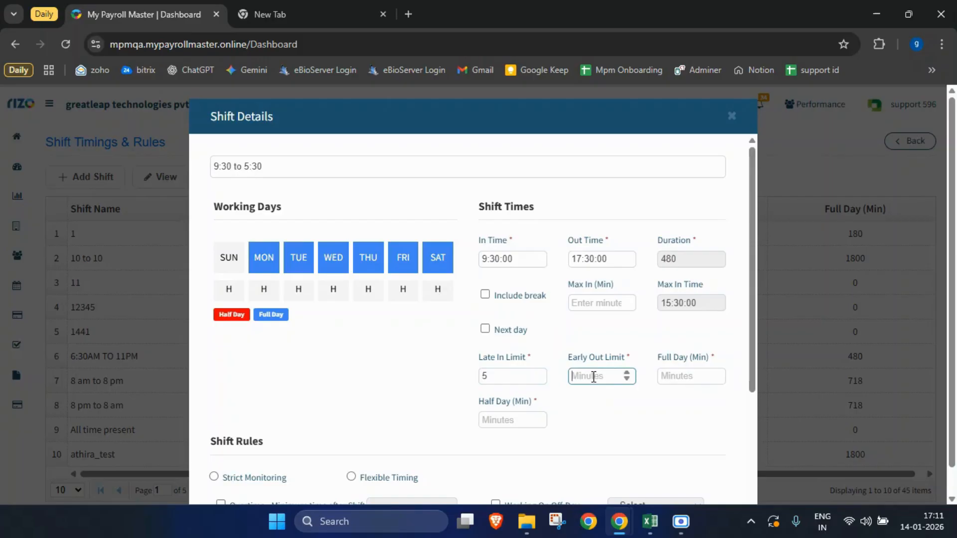
pyautogui.write('0')
pyautogui.click(645, 407)
# Set the shift's Full Day requirement to 475 minutes and its Half Day requirement to 240 minutes.
pyautogui.click(678, 377)
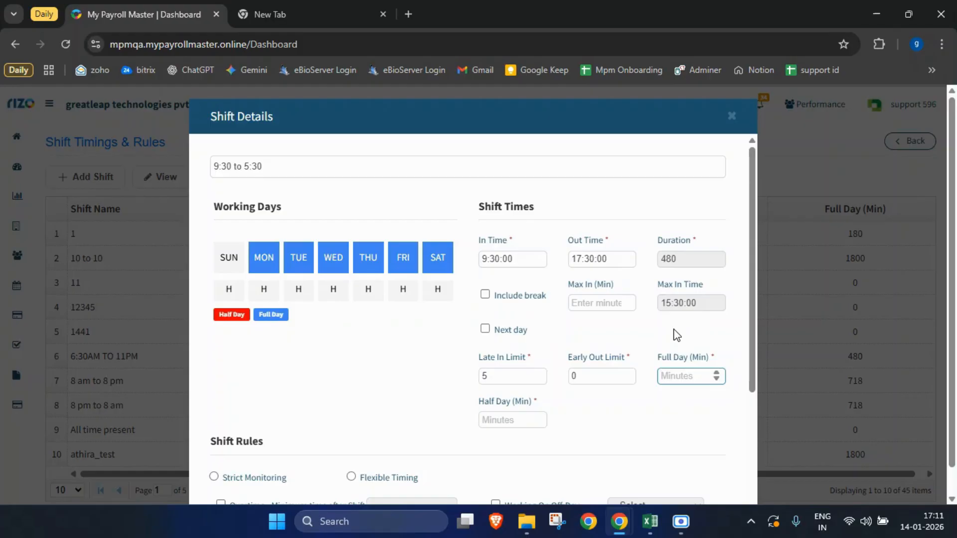
pyautogui.write('475')
pyautogui.click(666, 417)
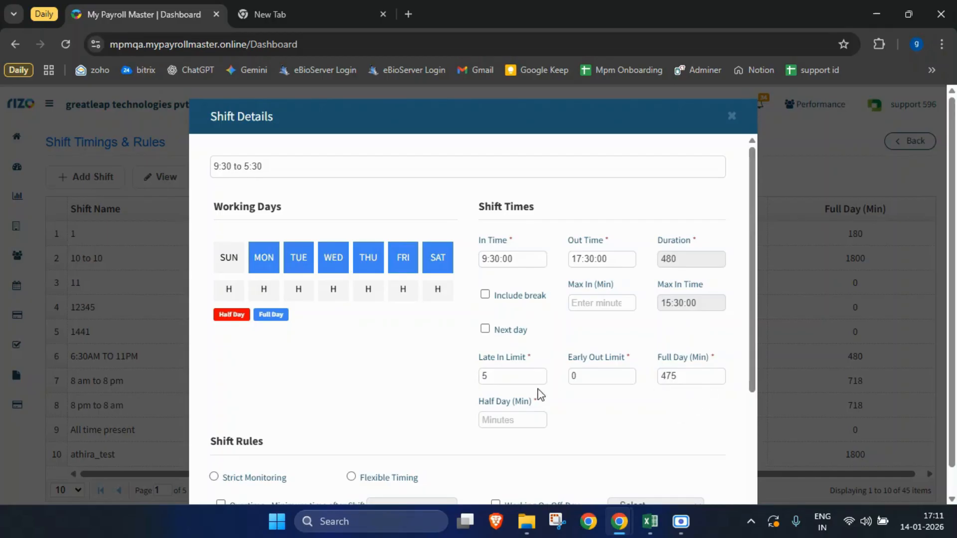
pyautogui.click(495, 421)
pyautogui.write('240')
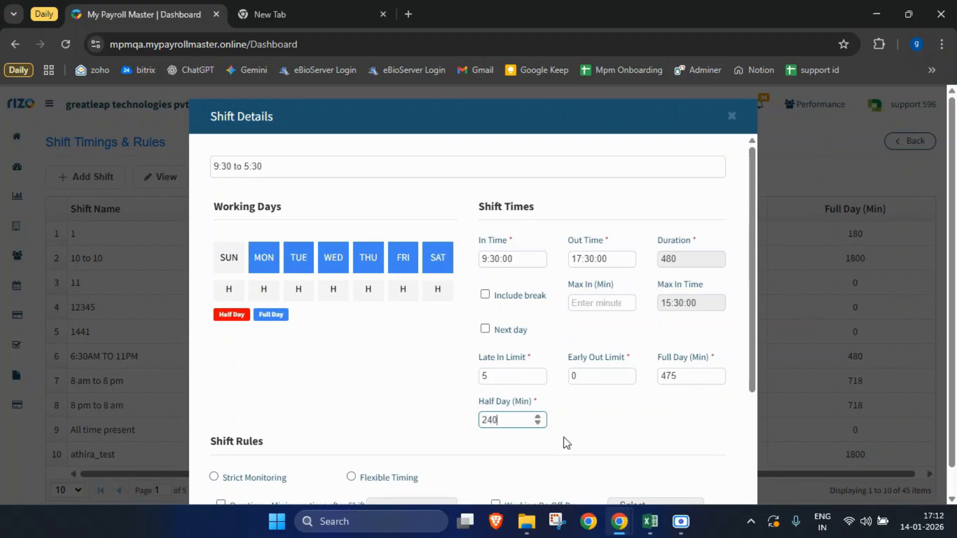
pyautogui.click(617, 453)
# Apply Strict Monitoring to the shift and enable overtime both after and before the shift.
pyautogui.scroll(-2, 617, 452)
pyautogui.click(249, 407)
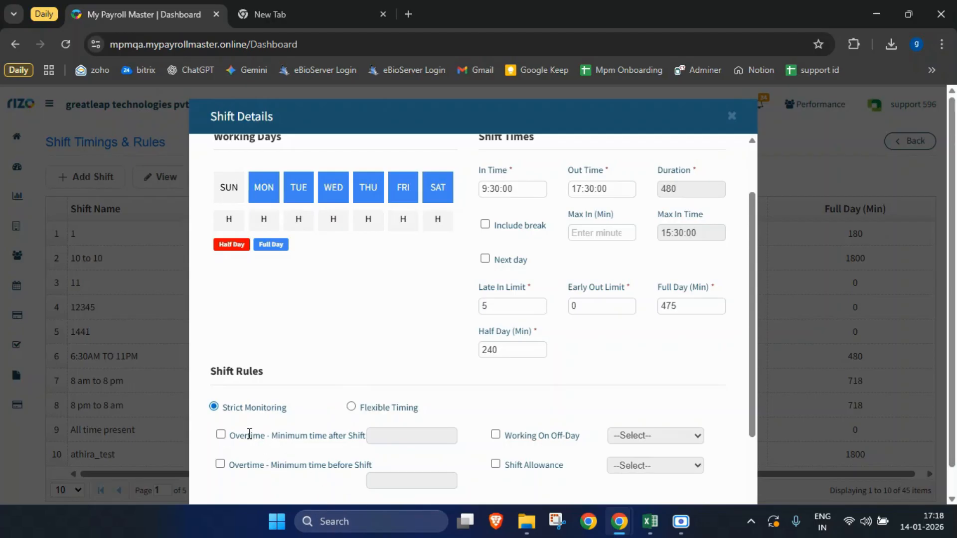
pyautogui.click(220, 434)
pyautogui.click(220, 463)
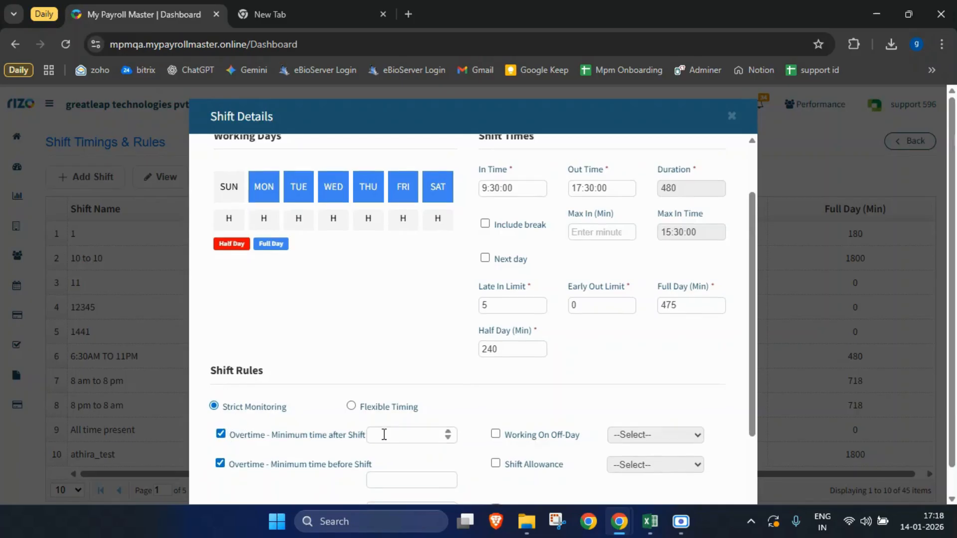
# Set the overtime minimum time after the shift to 30.
pyautogui.scroll(-1, 381, 429)
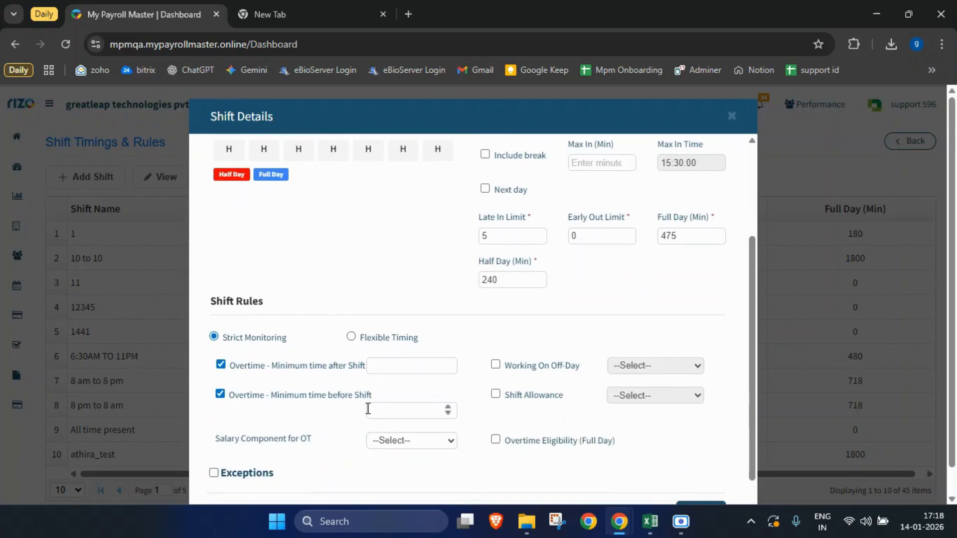
pyautogui.click(410, 363)
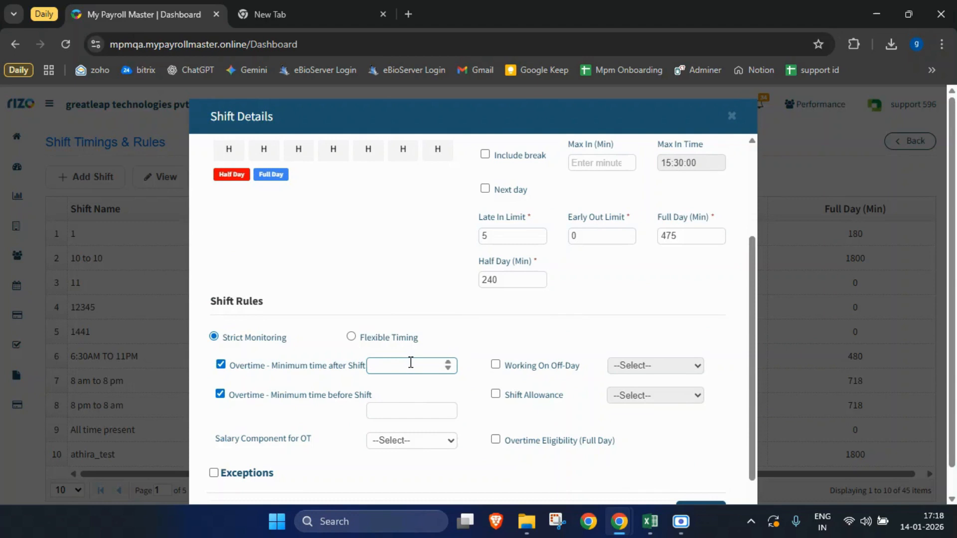
pyautogui.write('30')
pyautogui.click(409, 386)
# Choose Overtime Allowance(OT) as the salary component for OT and enable Overtime Eligibility (Full Day).
pyautogui.click(426, 443)
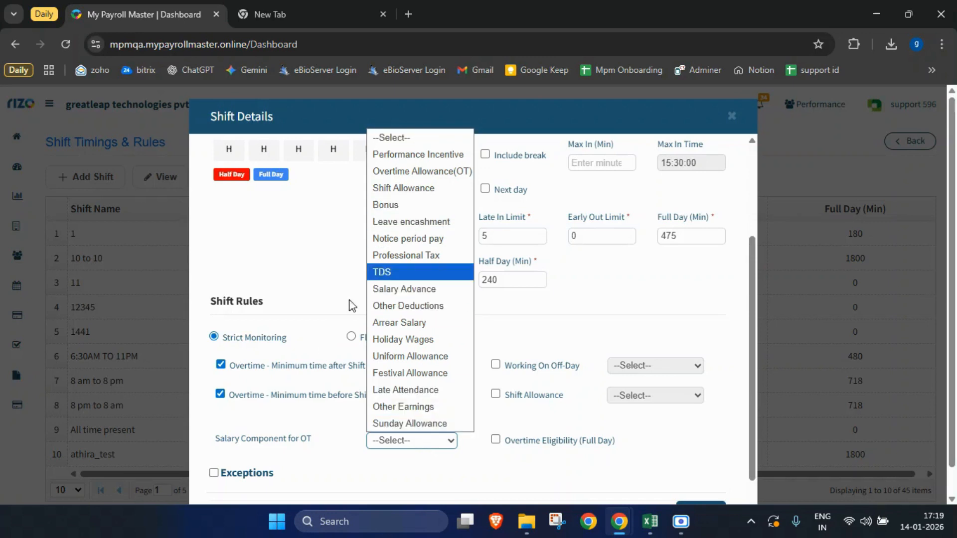
pyautogui.click(411, 171)
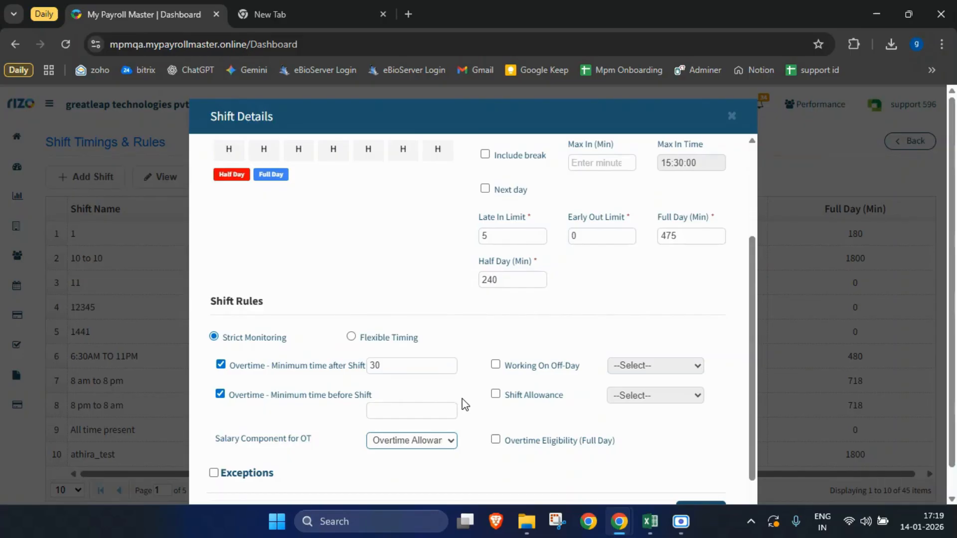
pyautogui.click(495, 440)
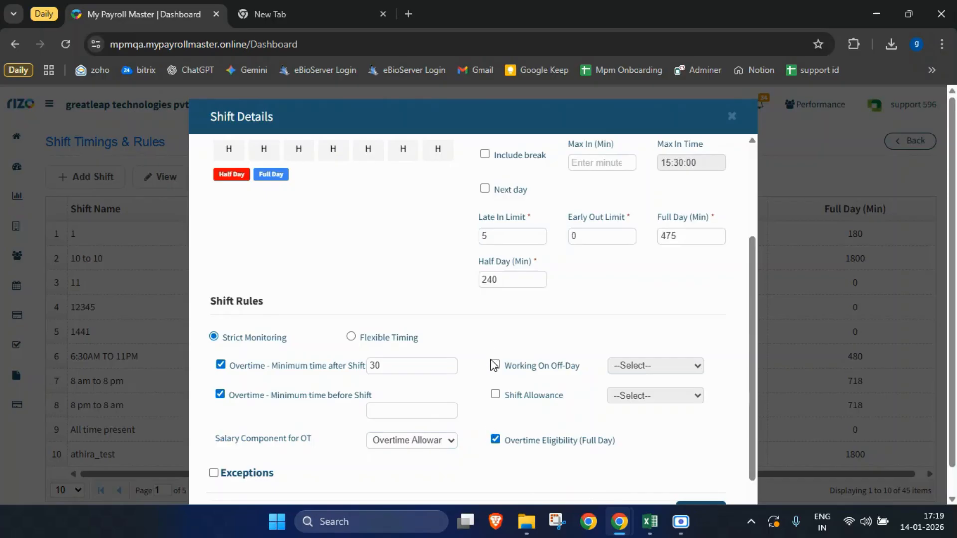
pyautogui.click(495, 364)
pyautogui.click(625, 371)
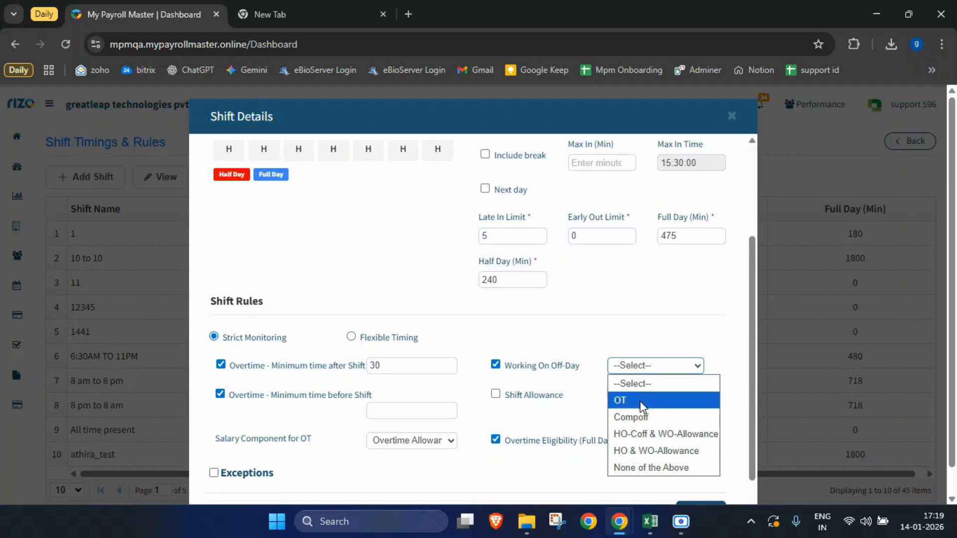
pyautogui.click(648, 365)
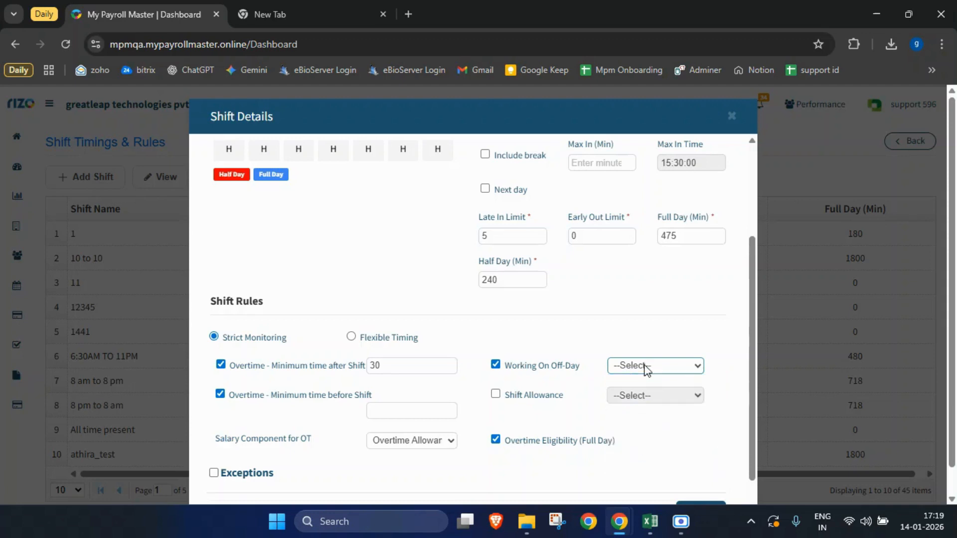
pyautogui.click(495, 364)
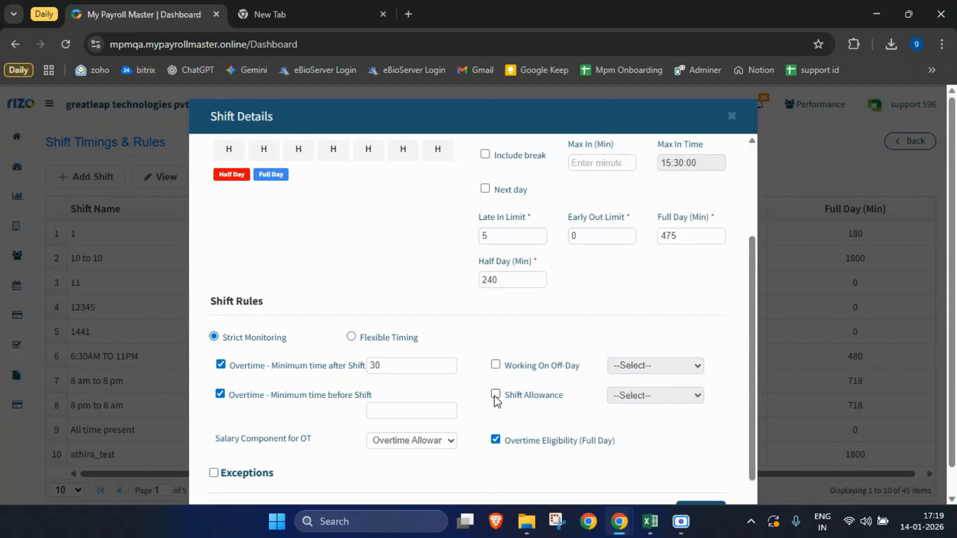
pyautogui.click(495, 395)
pyautogui.click(654, 399)
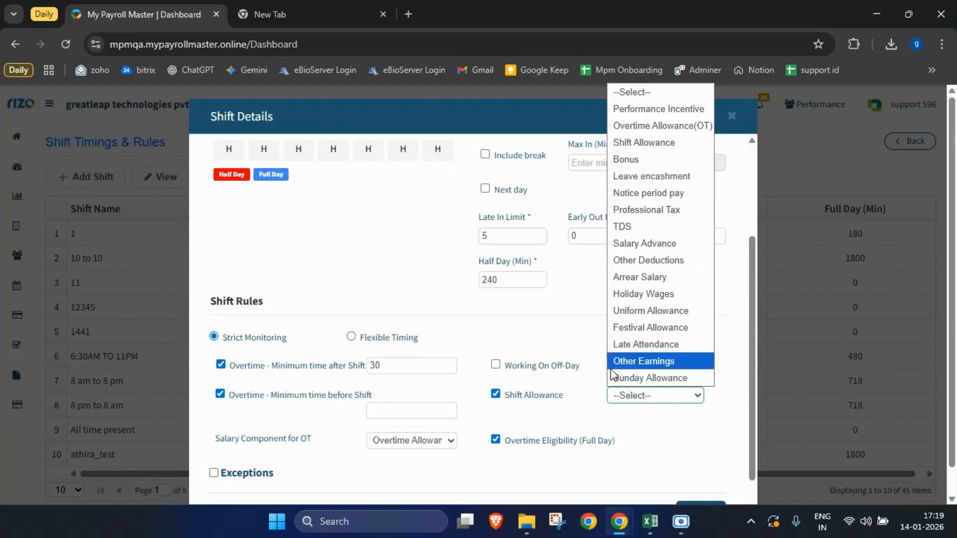
pyautogui.click(495, 396)
# Enable Exceptions for the shift and start a new 7-Day Exception for Saturday.
pyautogui.scroll(-1, 513, 378)
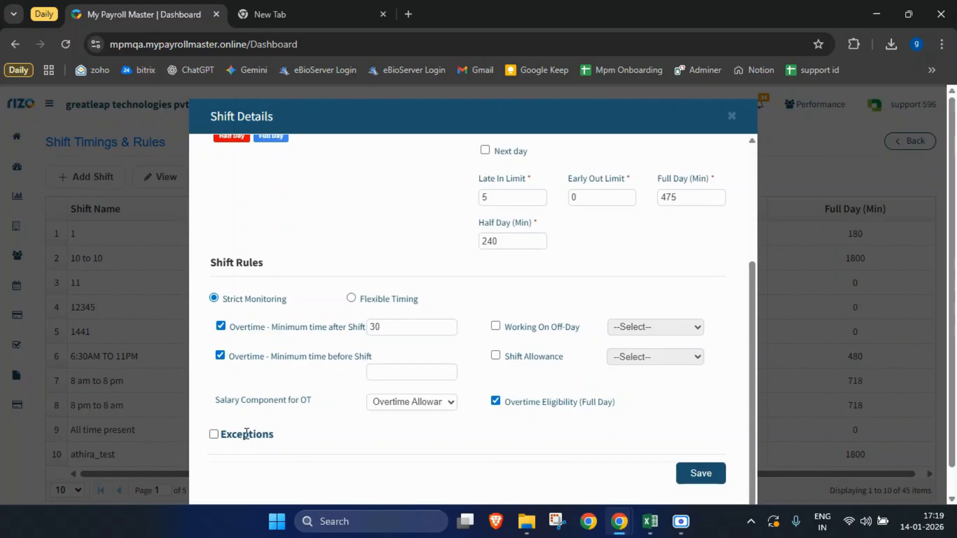
pyautogui.click(214, 434)
pyautogui.scroll(-1, 513, 387)
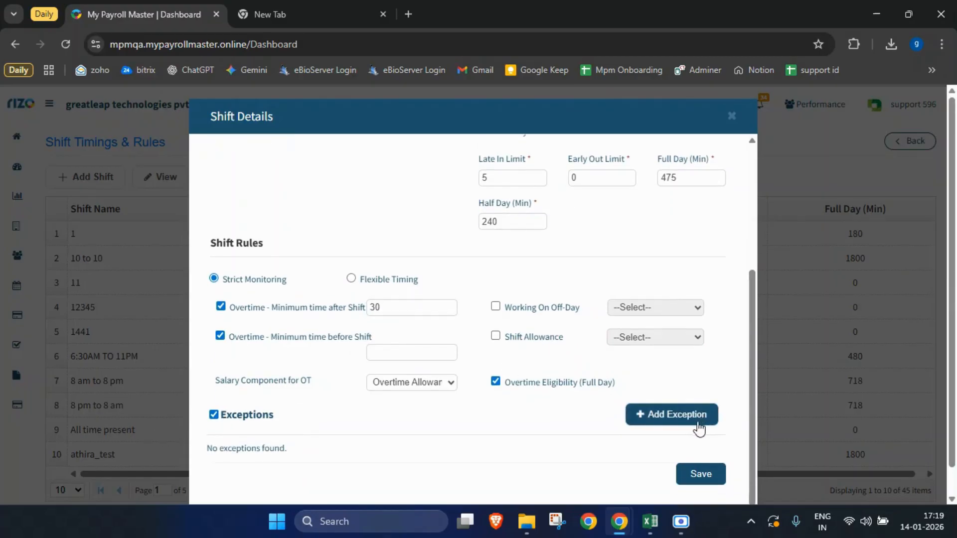
pyautogui.click(655, 426)
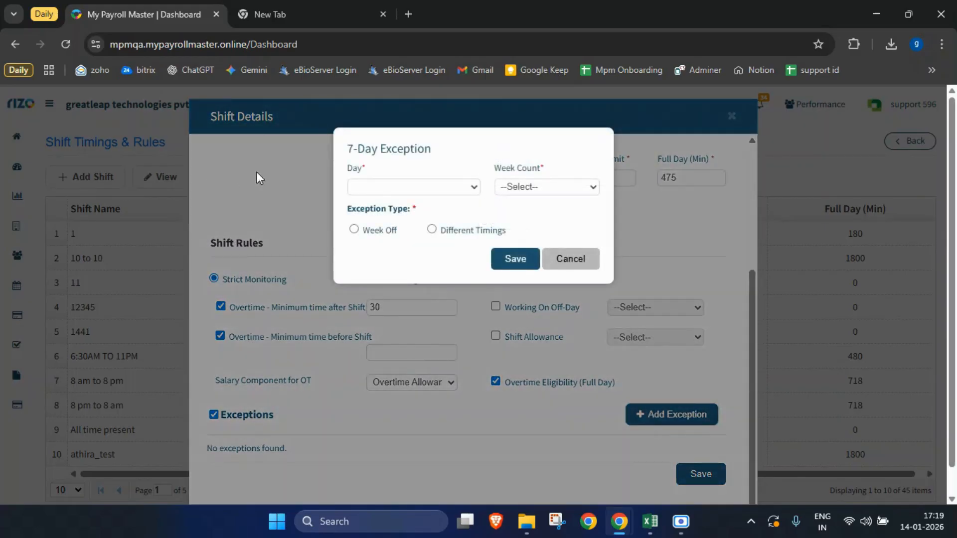
pyautogui.click(407, 188)
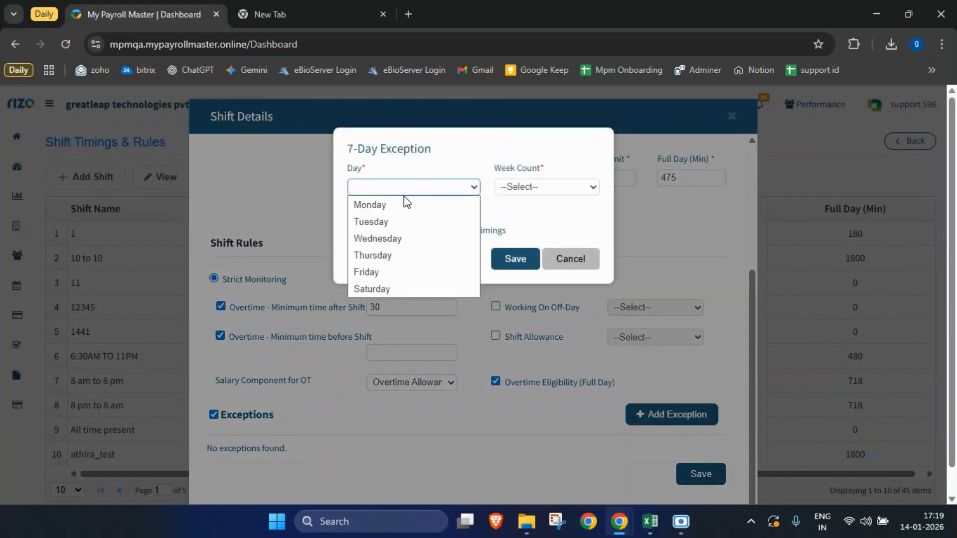
pyautogui.click(390, 291)
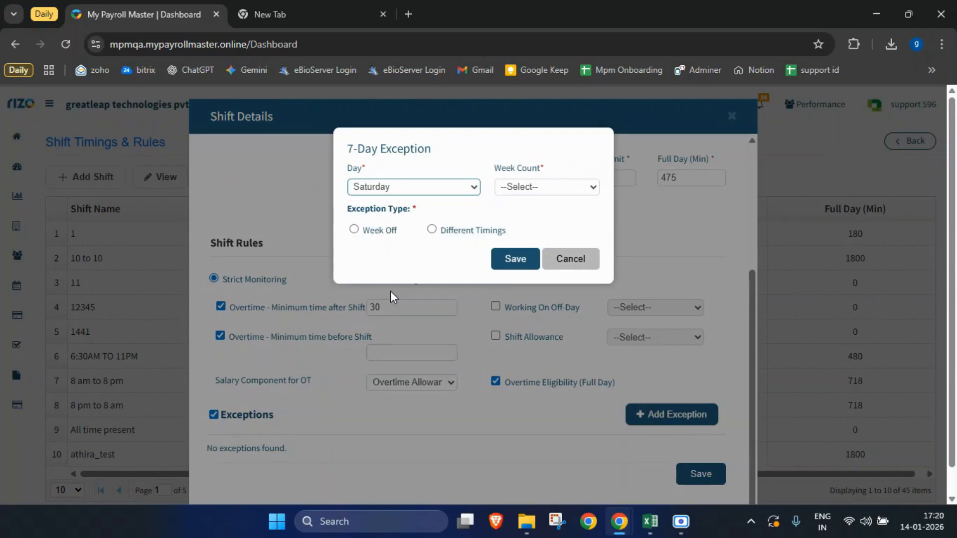
pyautogui.click(520, 187)
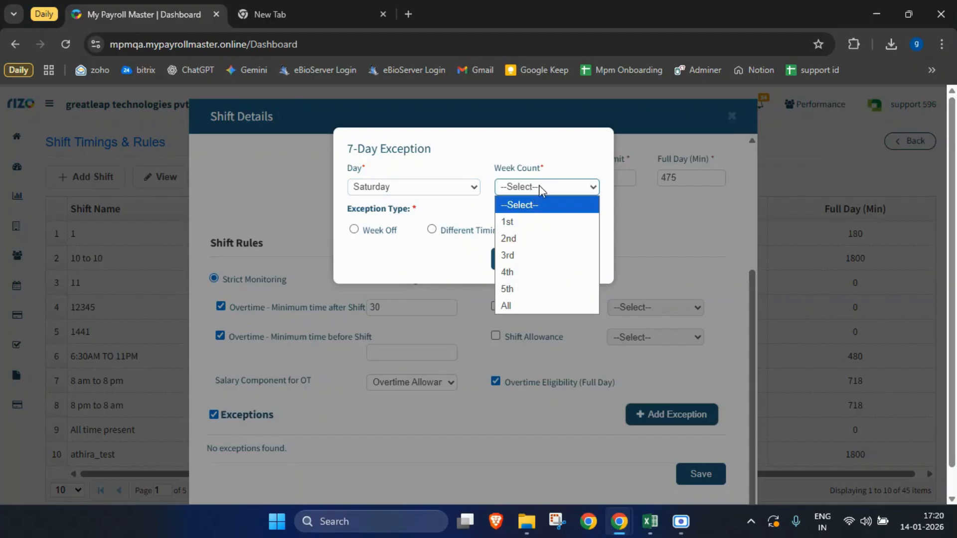
pyautogui.click(462, 215)
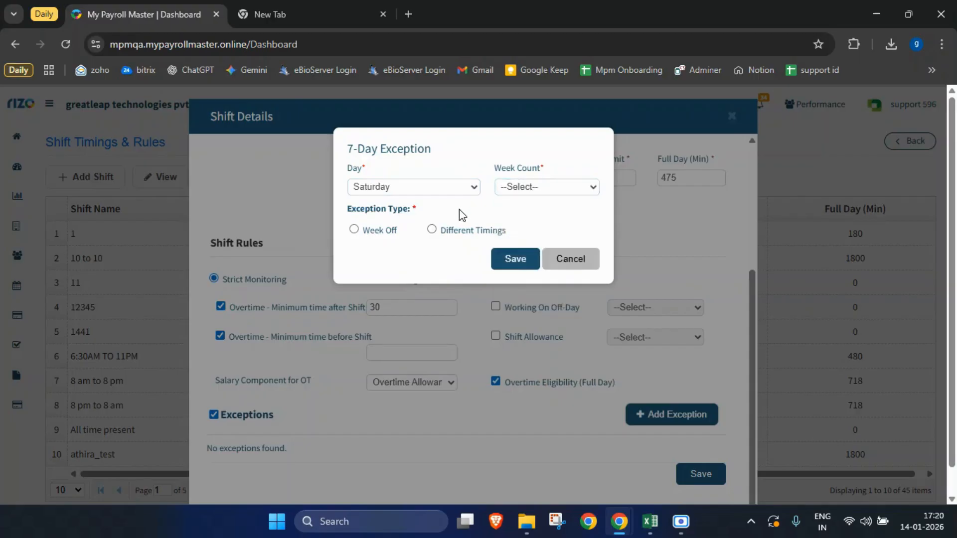
pyautogui.click(356, 231)
pyautogui.click(432, 230)
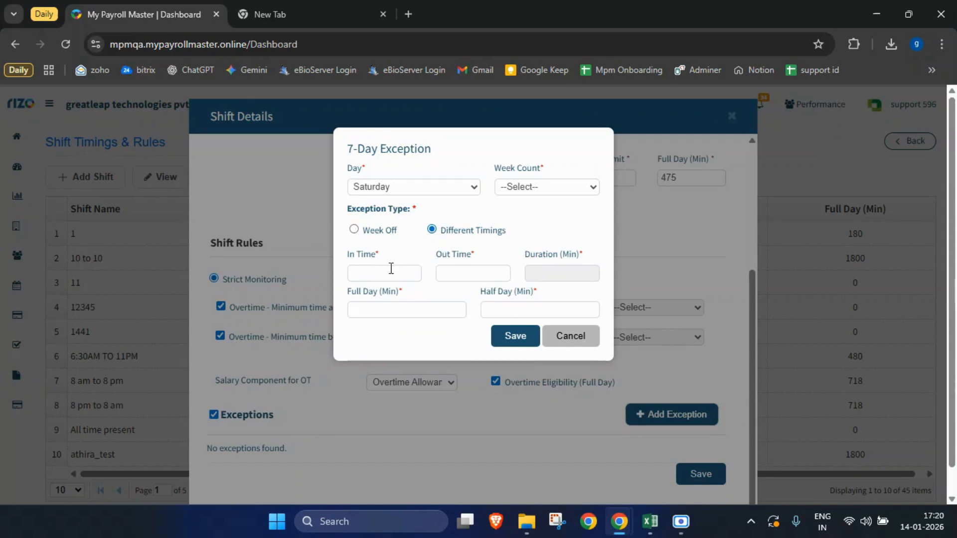
pyautogui.click(414, 269)
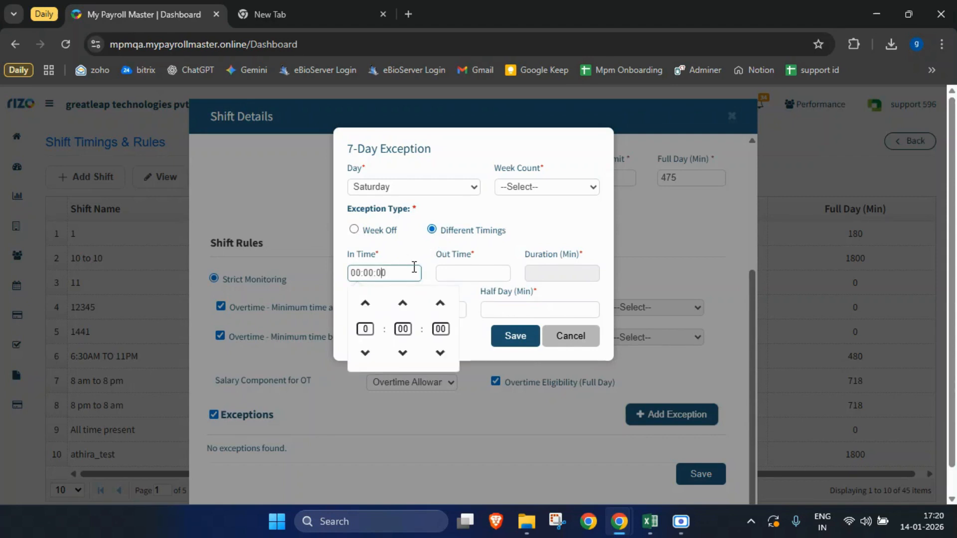
pyautogui.click(475, 273)
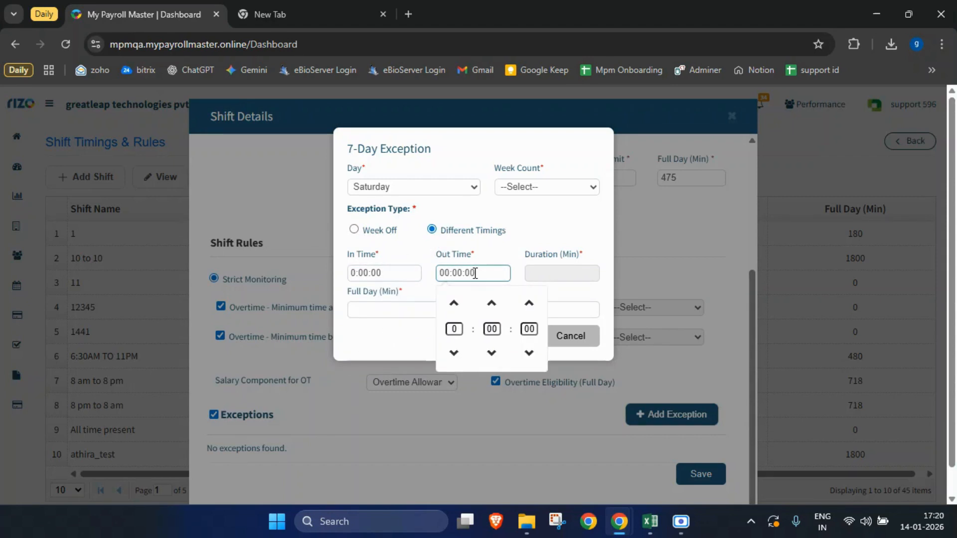
pyautogui.click(592, 236)
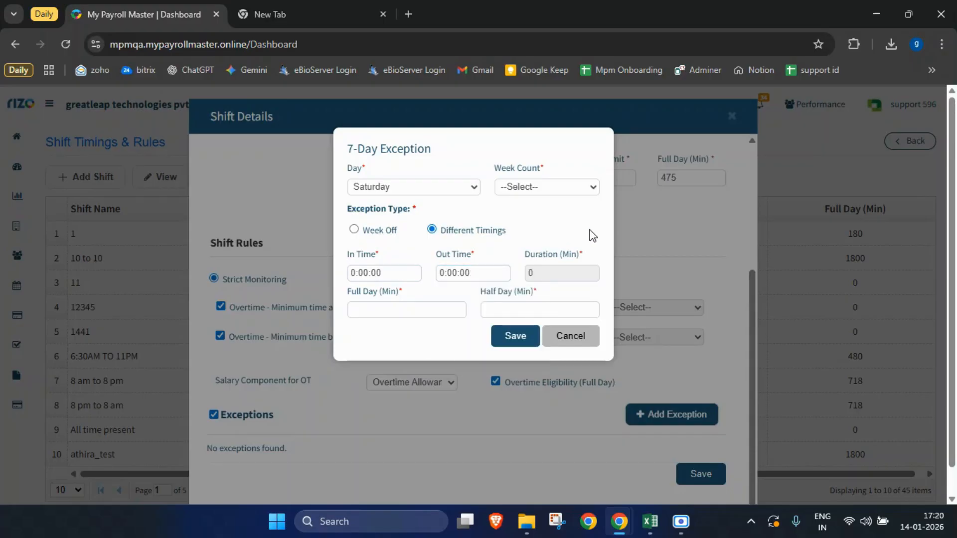
pyautogui.click(387, 310)
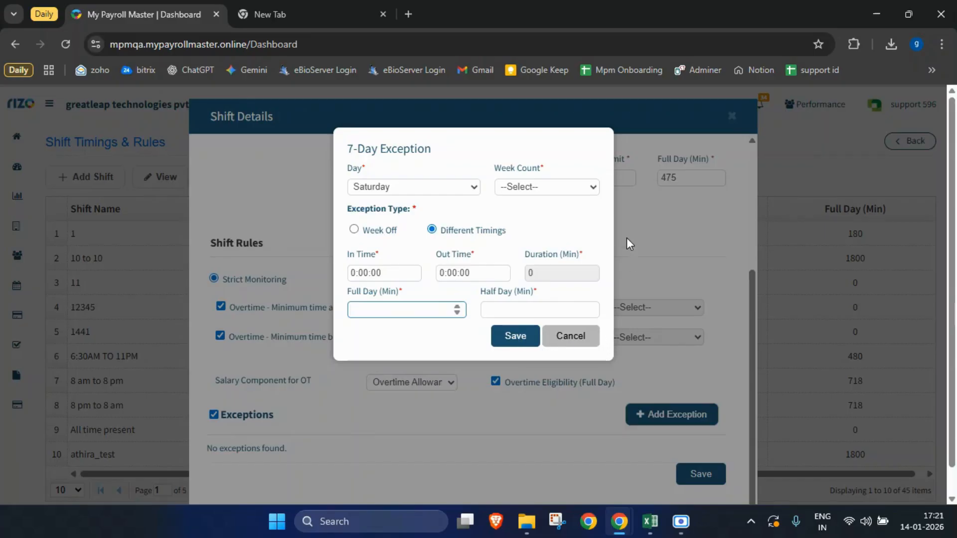
pyautogui.click(540, 190)
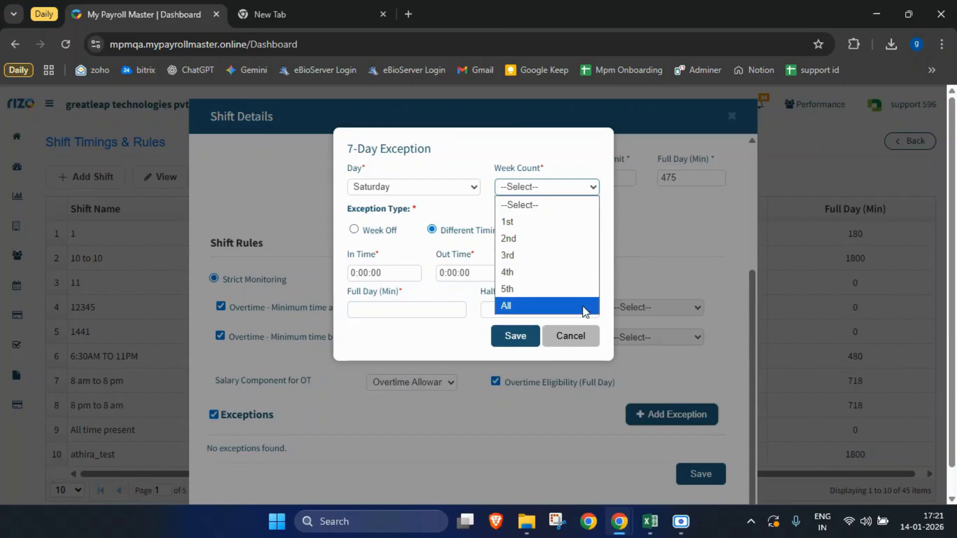
pyautogui.click(568, 339)
pyautogui.click(568, 339)
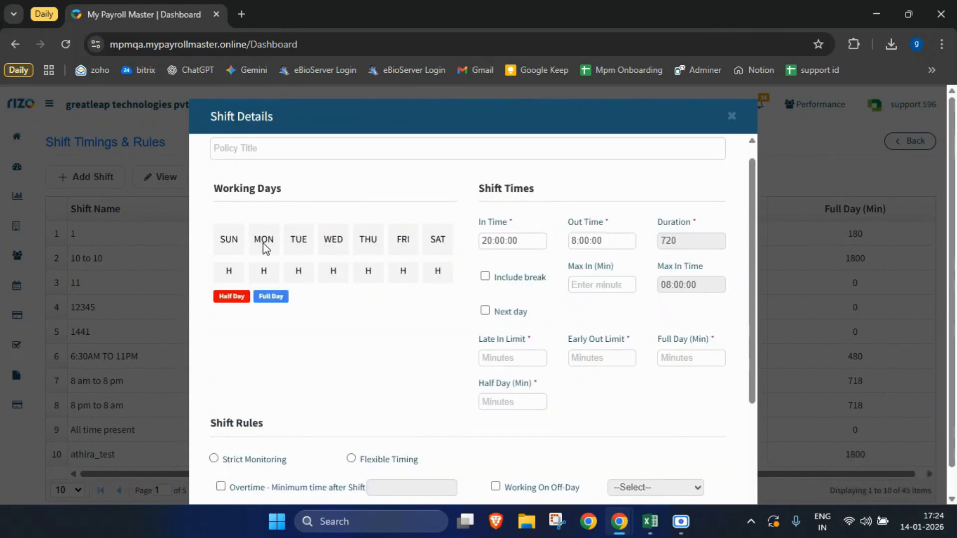
# Enter 8:00pm to 8:00am as the policy title of the new shift.
pyautogui.click(298, 153)
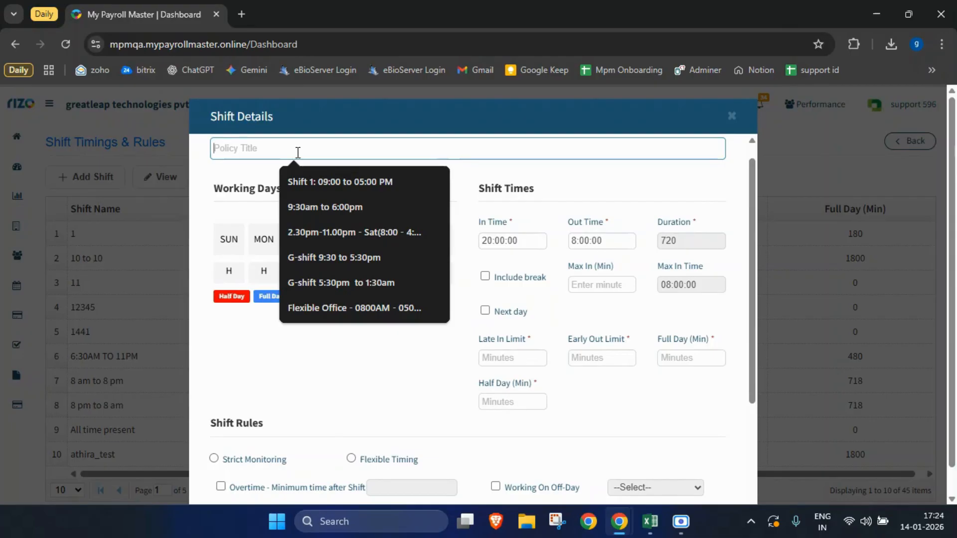
pyautogui.write('8:0')
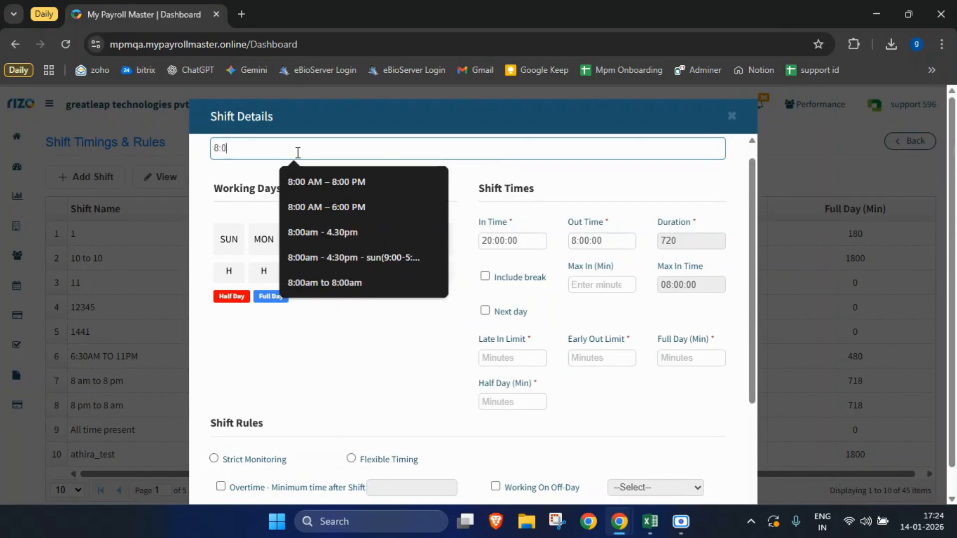
pyautogui.write('0pm  ')
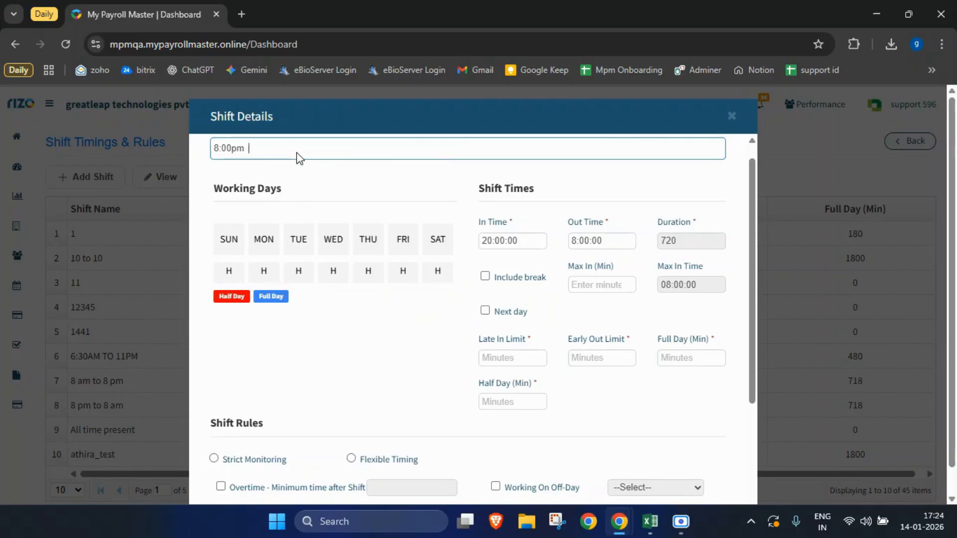
pyautogui.write('to 8')
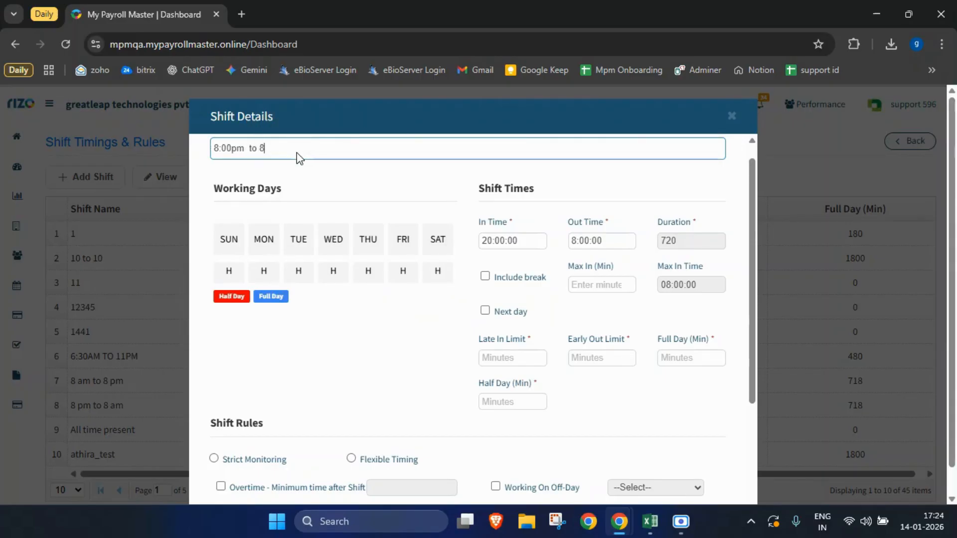
pyautogui.write(':00am')
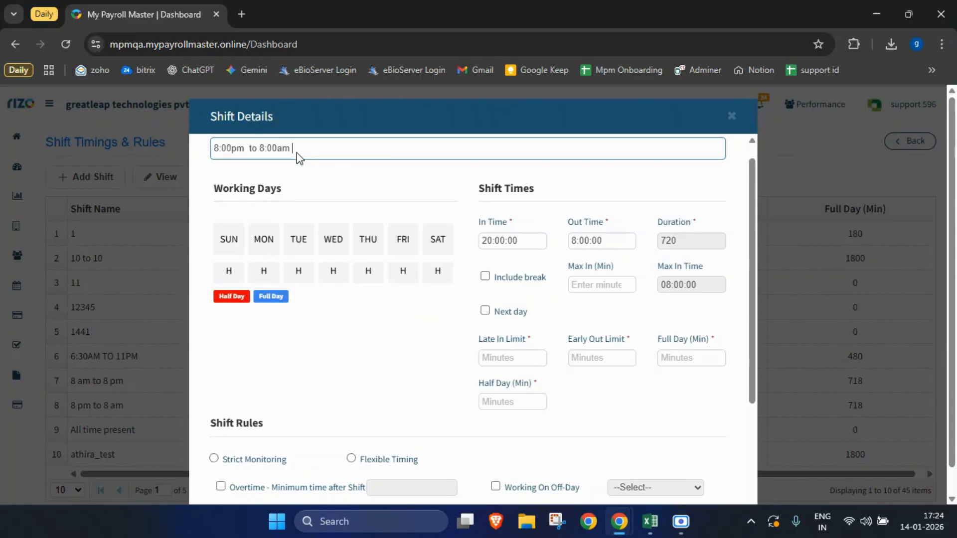
# Mark Monday through Saturday as full working days for the night shift.
pyautogui.click(267, 242)
pyautogui.click(298, 244)
pyautogui.click(367, 238)
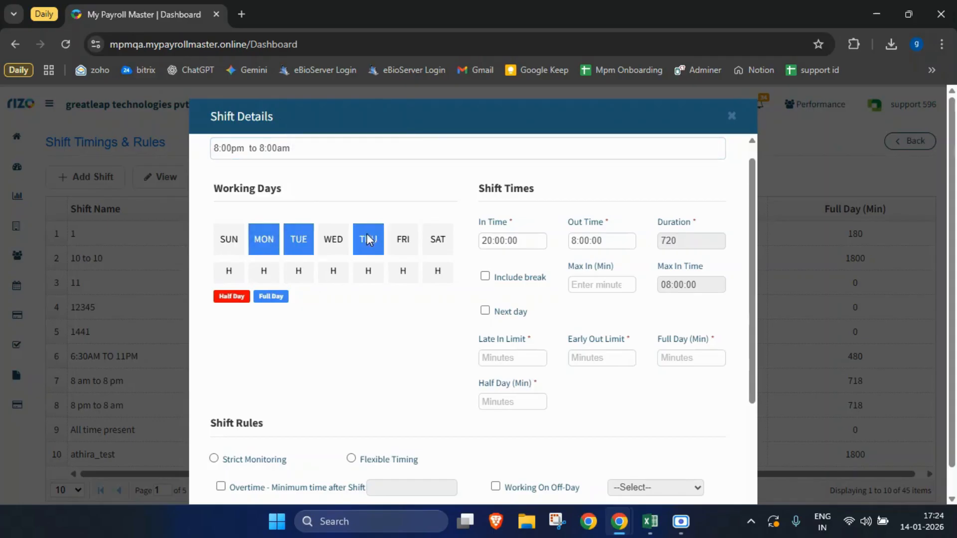
pyautogui.click(333, 240)
pyautogui.click(424, 241)
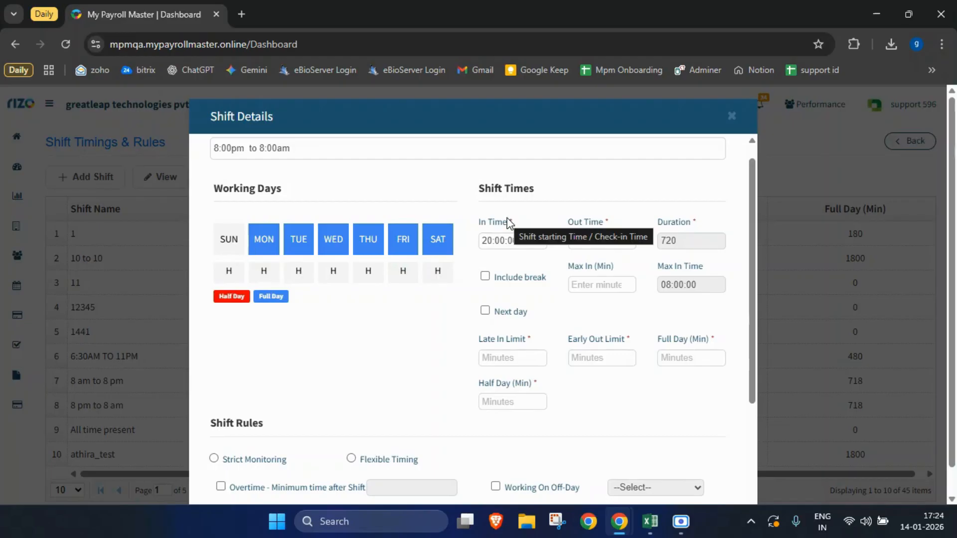
# Enable Next day for the shift and set both Max In and Max Out to 60 minutes.
pyautogui.click(484, 311)
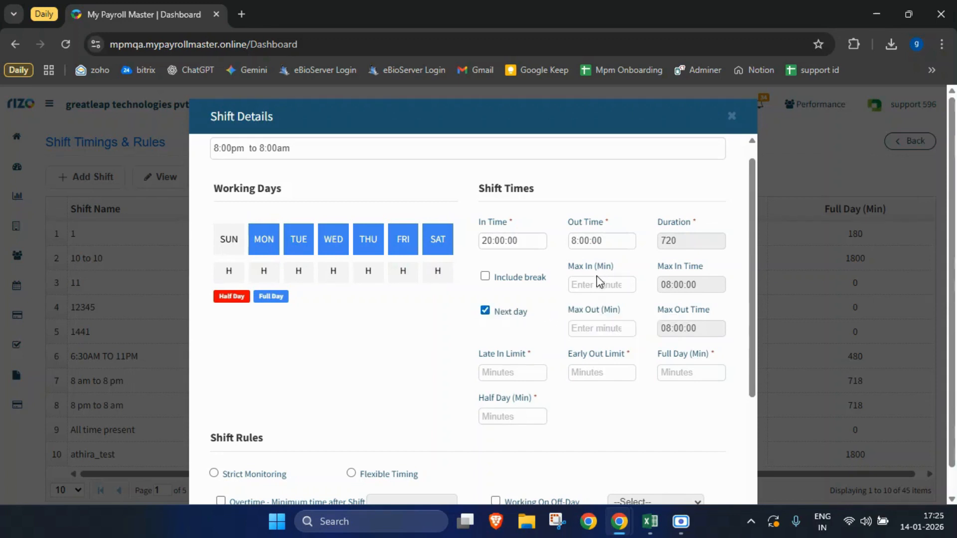
pyautogui.click(586, 288)
pyautogui.click(567, 240)
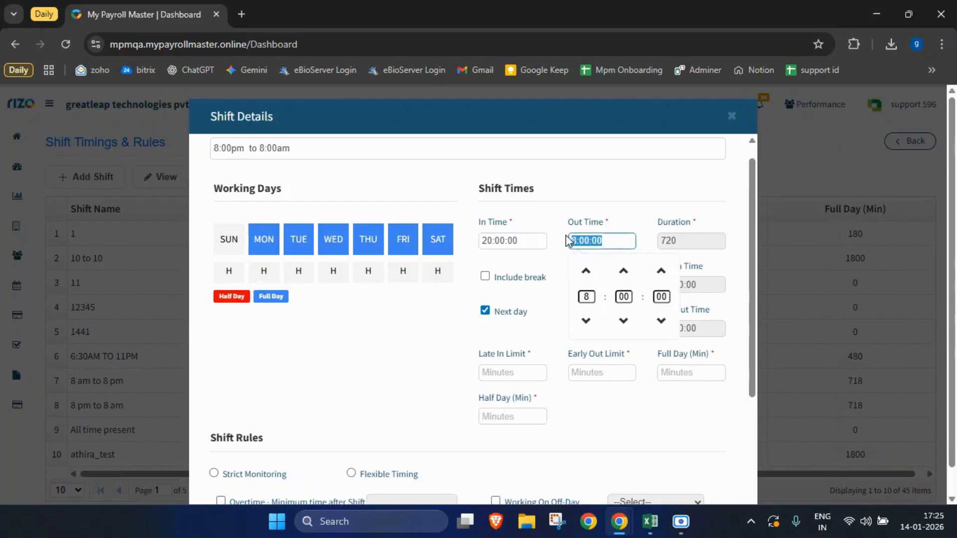
pyautogui.click(585, 284)
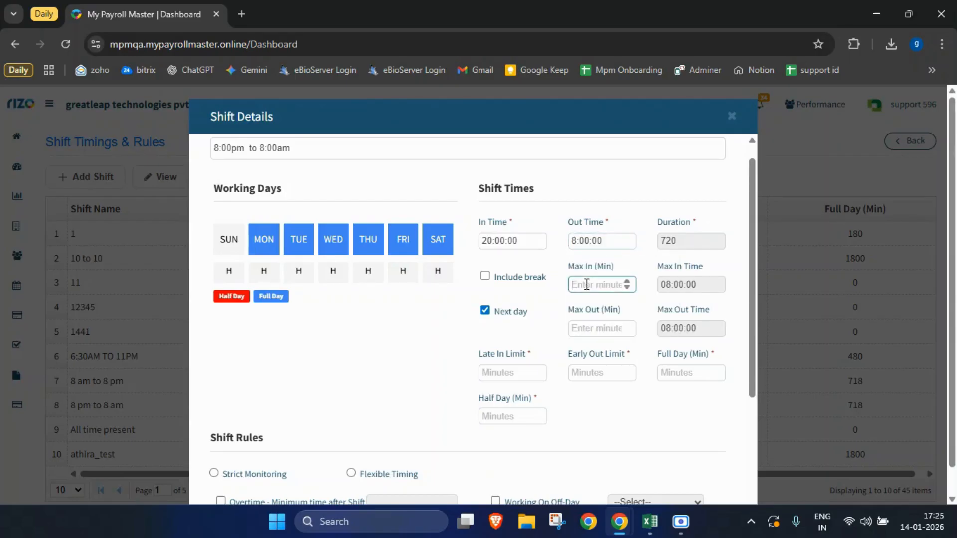
pyautogui.write('60')
pyautogui.click(554, 315)
pyautogui.click(590, 327)
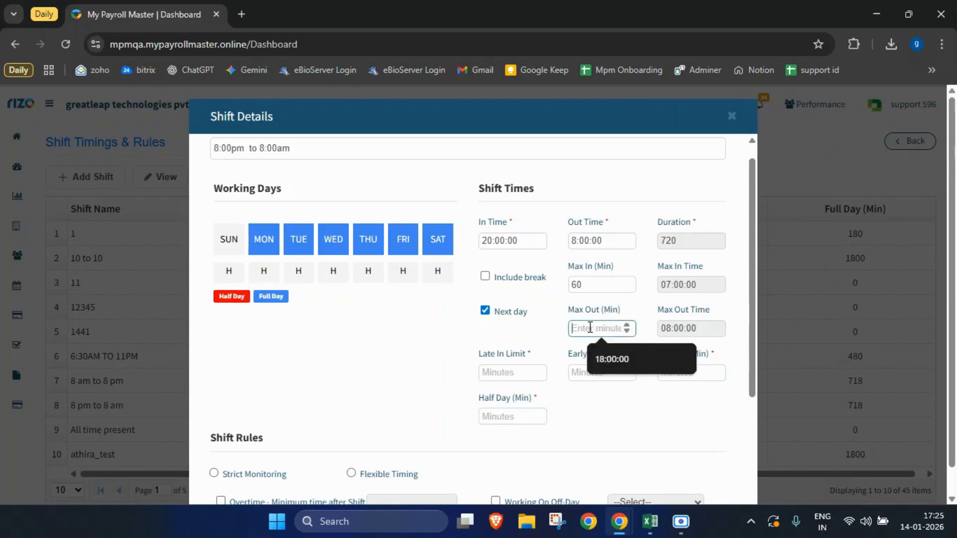
pyautogui.write('60')
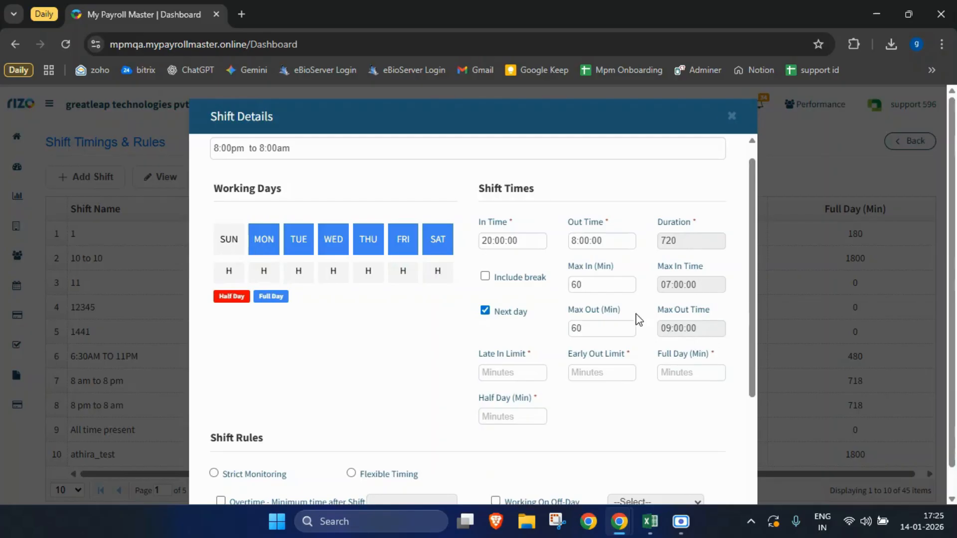
# Set the Late In Limit to 5, Early Out Limit to 0, Full Day to 715 and Half Day to 360 minutes.
pyautogui.click(492, 375)
pyautogui.write('5')
pyautogui.click(611, 374)
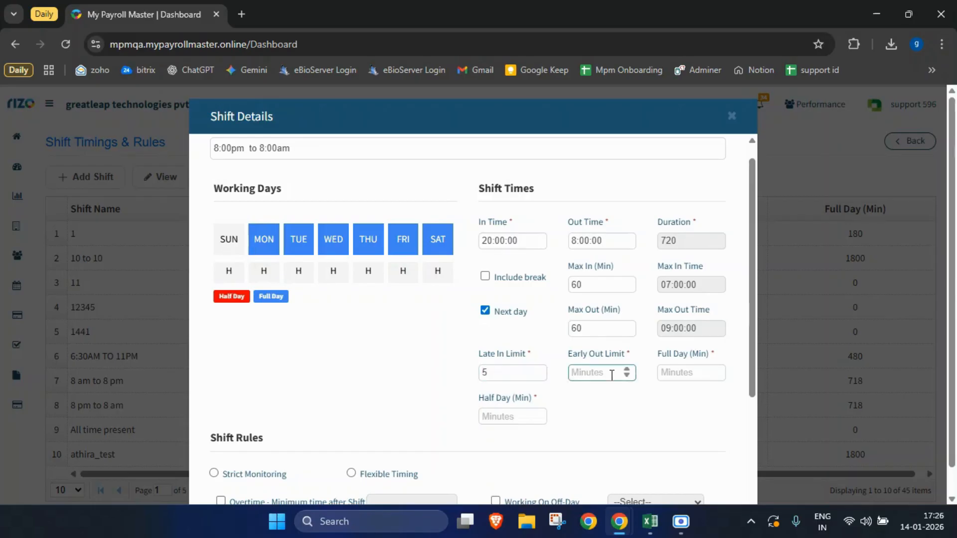
pyautogui.write('0')
pyautogui.click(673, 369)
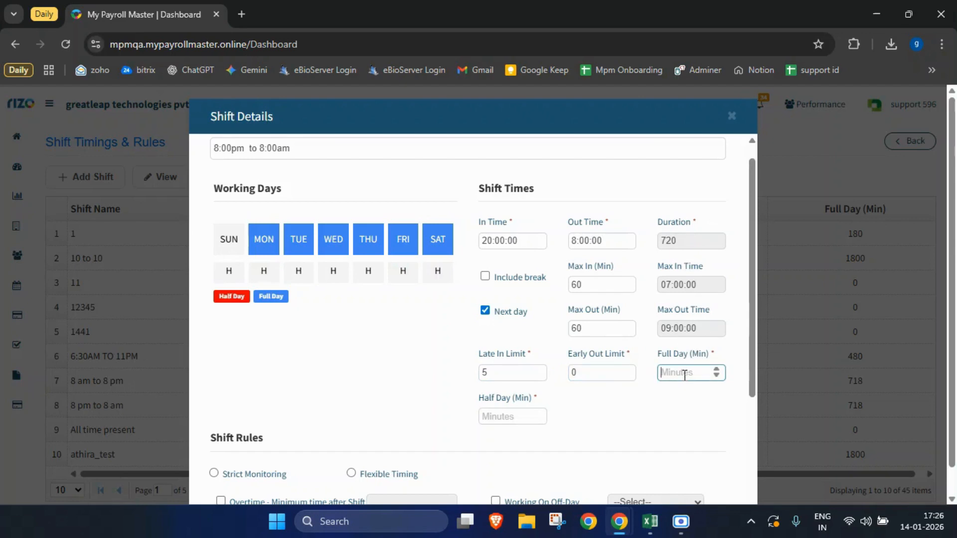
pyautogui.write('715')
pyautogui.click(515, 417)
pyautogui.write('360')
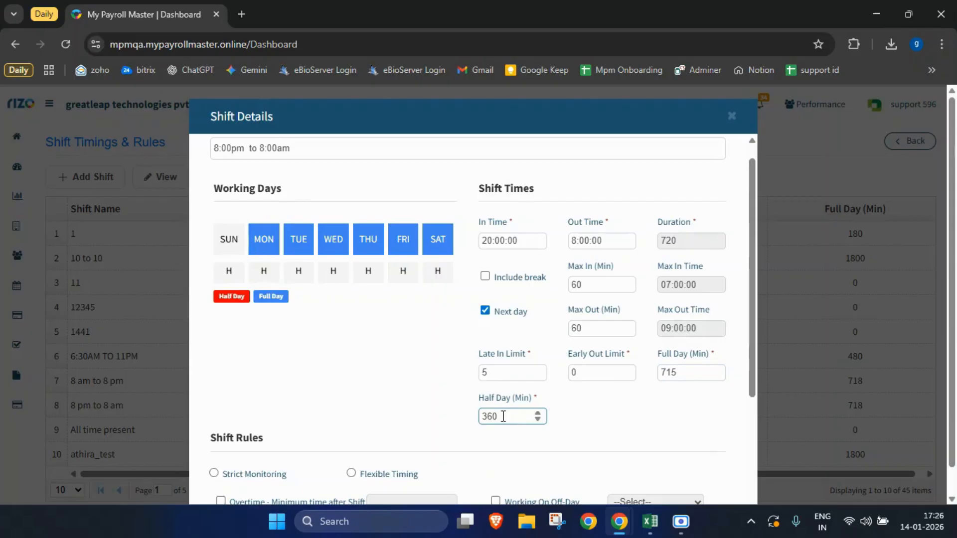
# Apply Strict Monitoring to the night shift and save it.
pyautogui.scroll(-1, 348, 428)
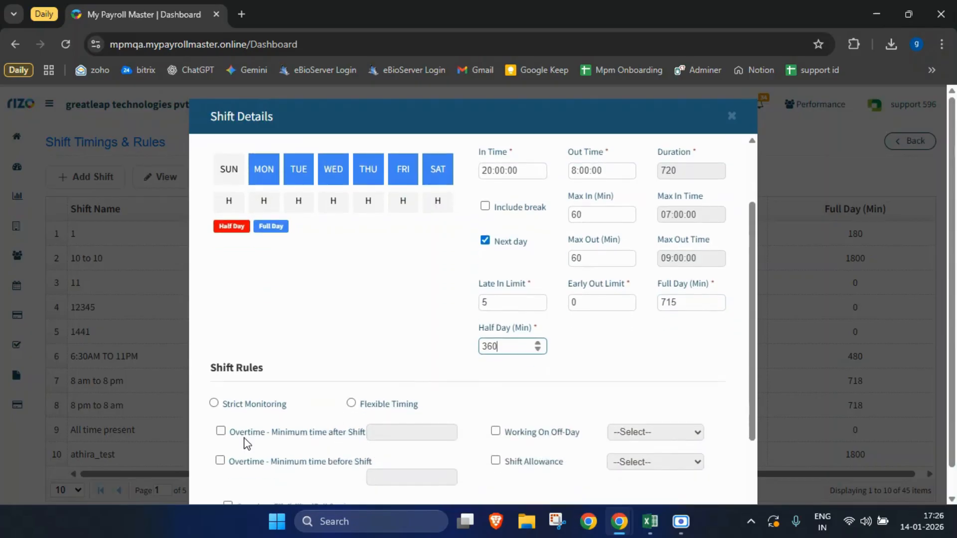
pyautogui.click(214, 403)
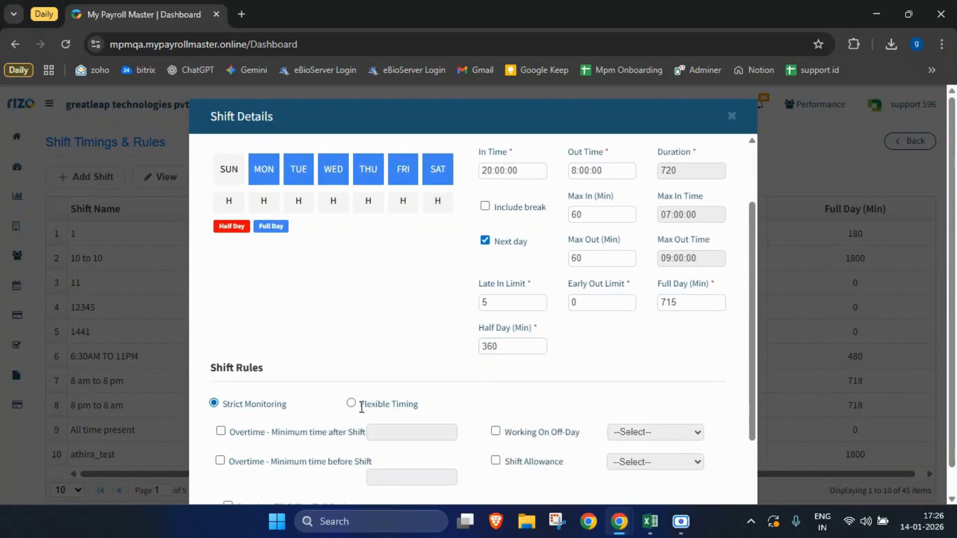
pyautogui.click(351, 402)
pyautogui.click(214, 403)
pyautogui.scroll(-2, 518, 420)
pyautogui.click(679, 473)
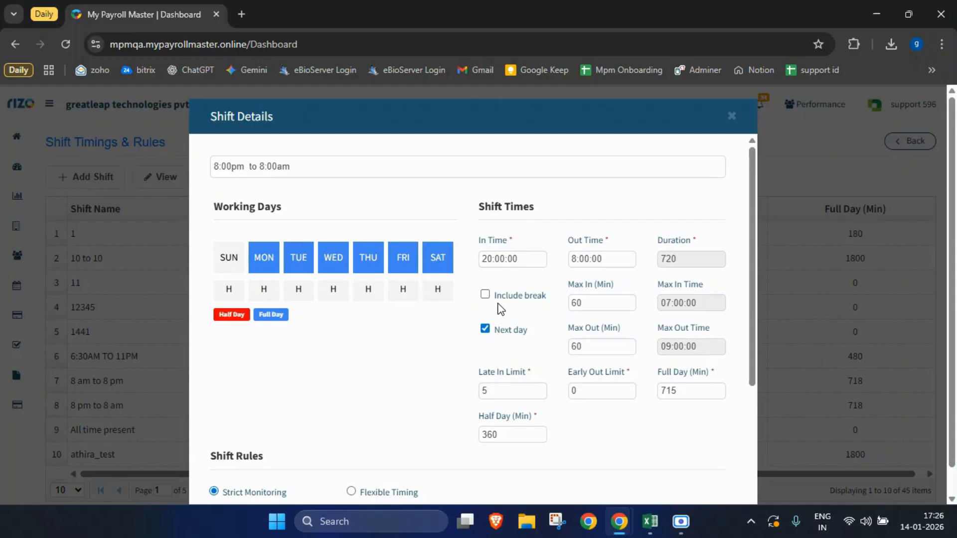
pyautogui.scroll(-5, 502, 305)
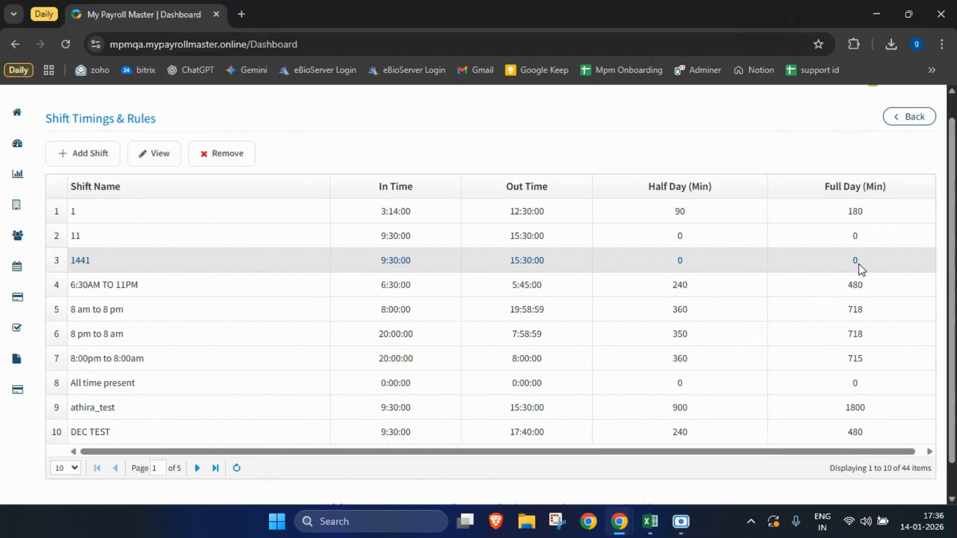
# View the details and exceptions of the 6:30AM TO 11PM shift, then close them.
pyautogui.click(332, 293)
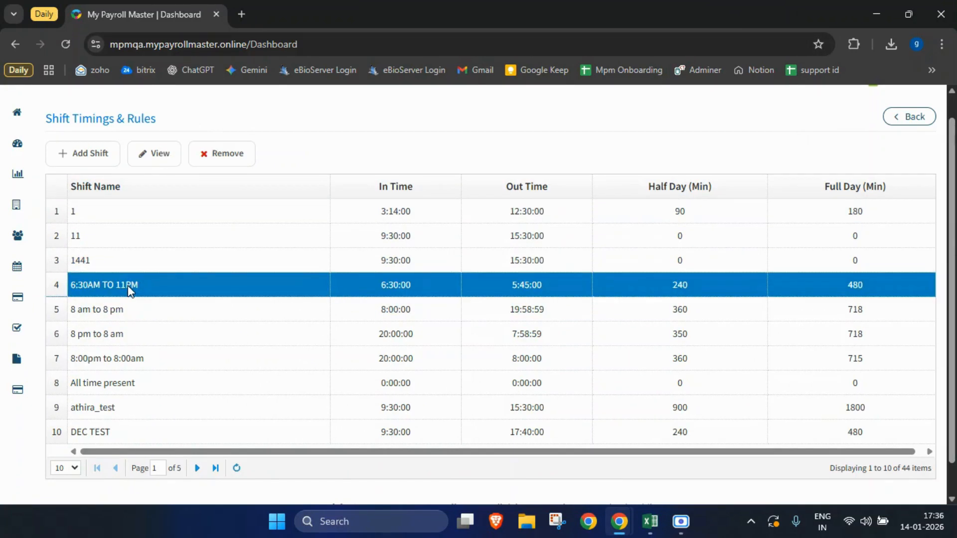
pyautogui.click(160, 153)
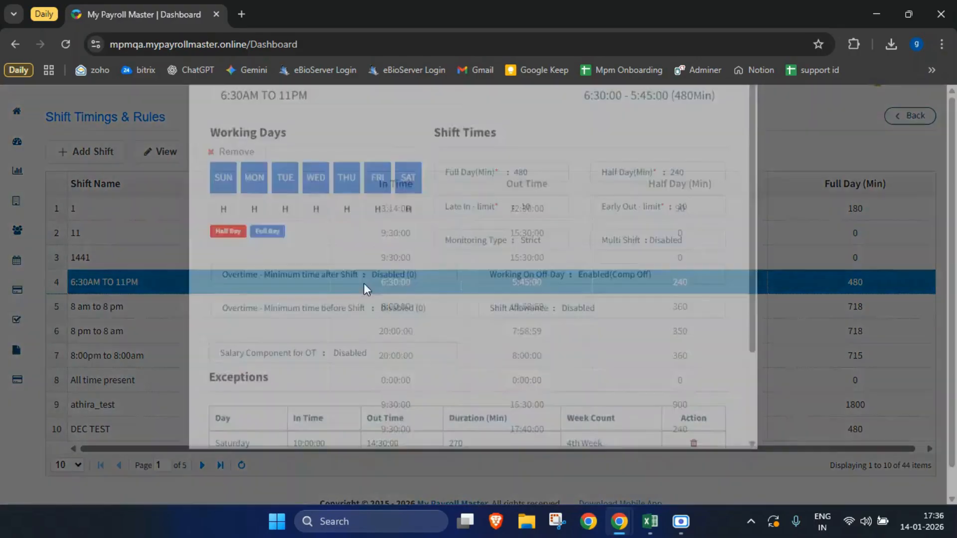
pyautogui.scroll(-2, 381, 282)
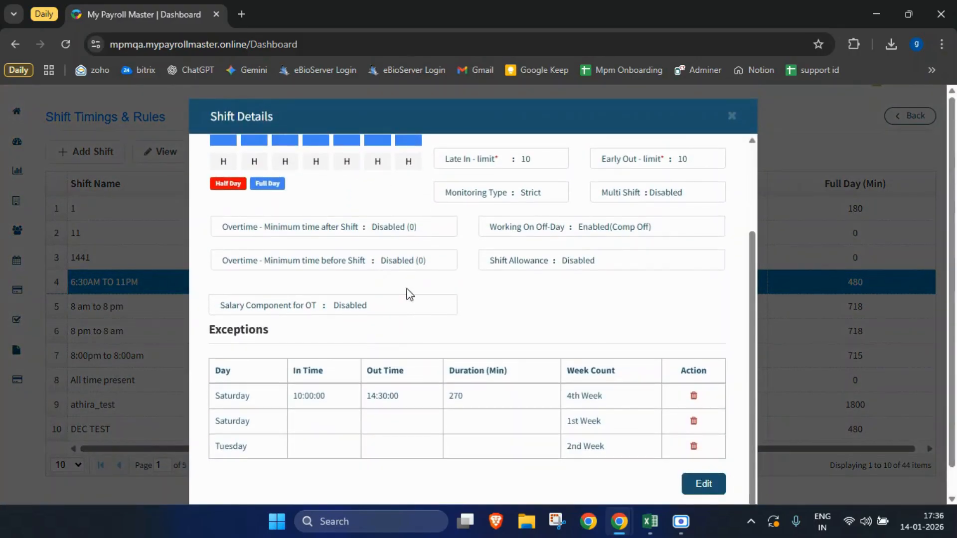
pyautogui.scroll(1, 733, 326)
pyautogui.scroll(-1, 734, 326)
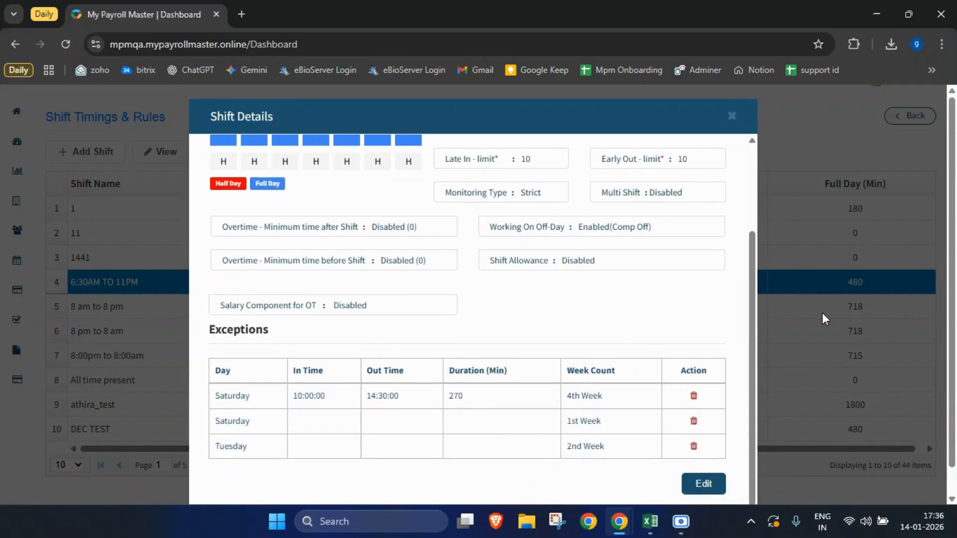
pyautogui.click(817, 292)
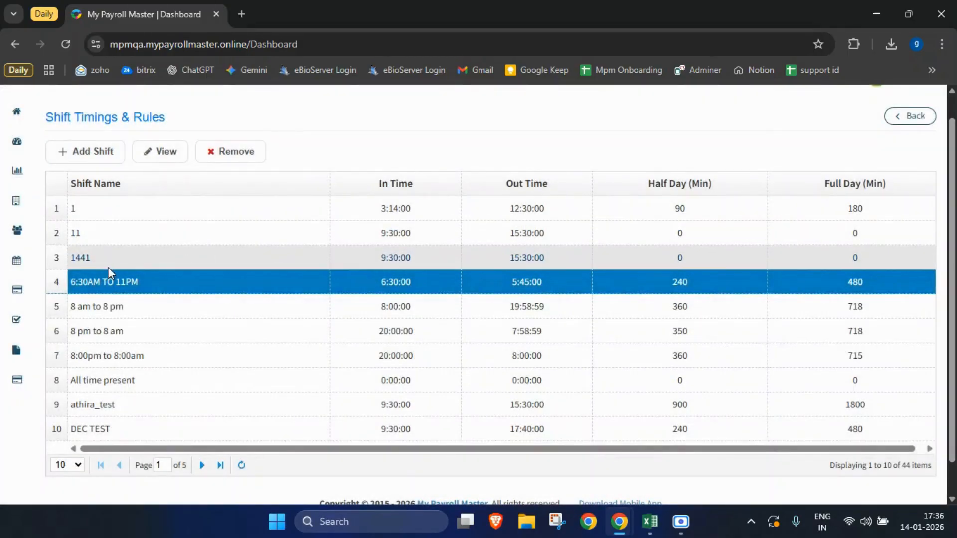
# Remove the shift named 1 from the shift list and confirm the deletion.
pyautogui.click(167, 209)
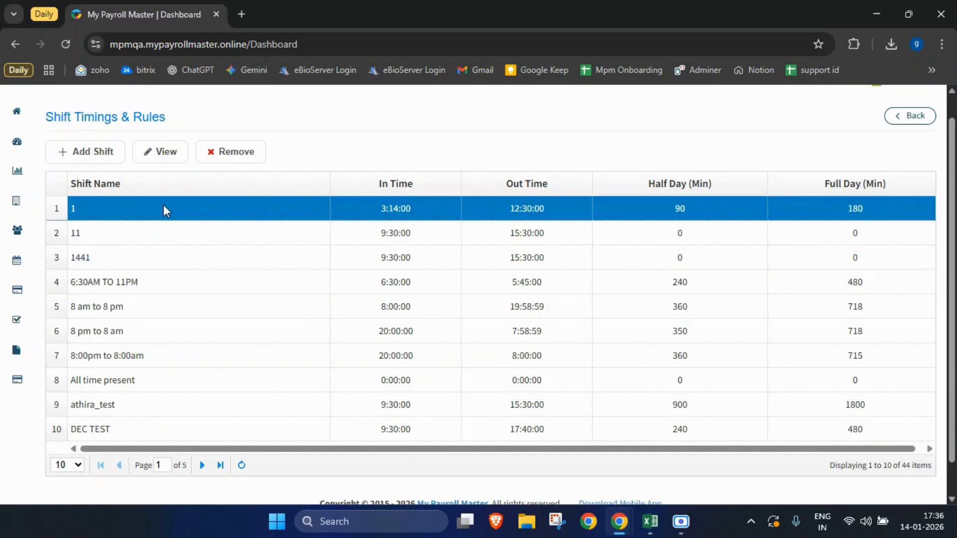
pyautogui.click(240, 163)
pyautogui.click(529, 131)
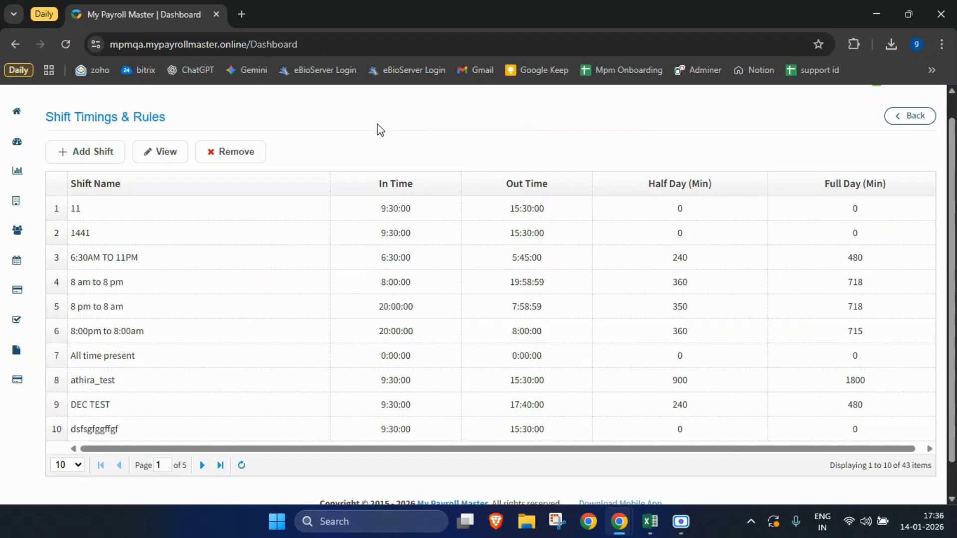
# Open Allocate Policies in Bulk from the Employee section and go to its Shift Allocation page.
pyautogui.click(50, 231)
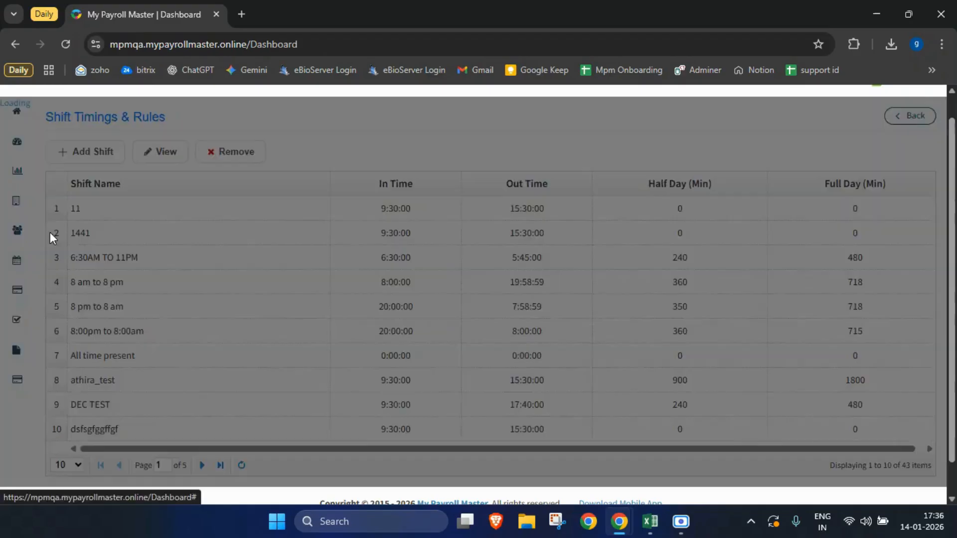
pyautogui.scroll(-2, 222, 363)
pyautogui.click(171, 251)
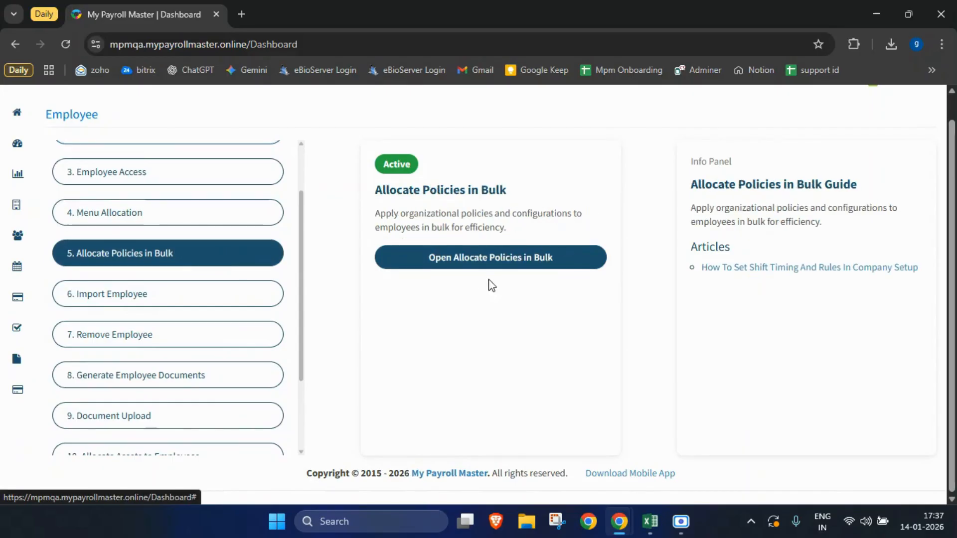
pyautogui.click(502, 260)
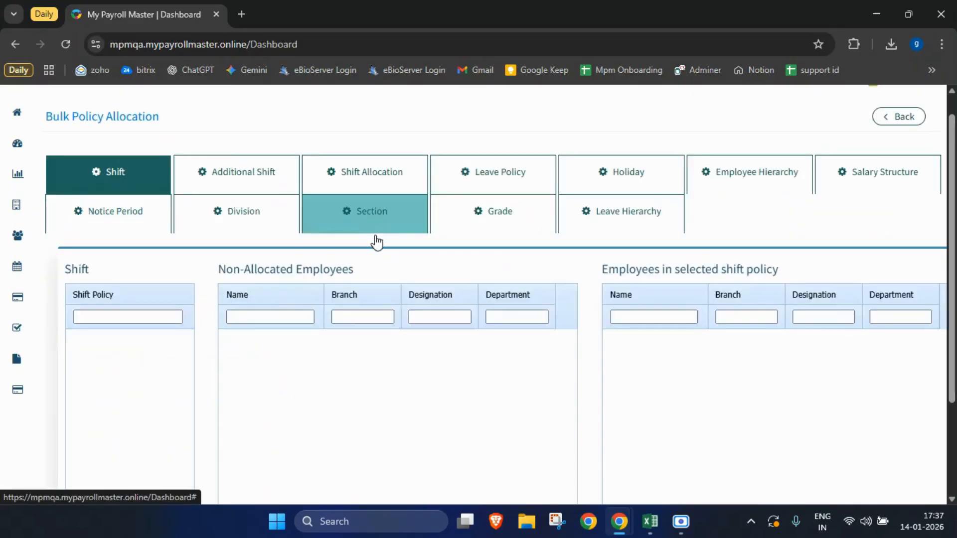
pyautogui.scroll(1, 279, 332)
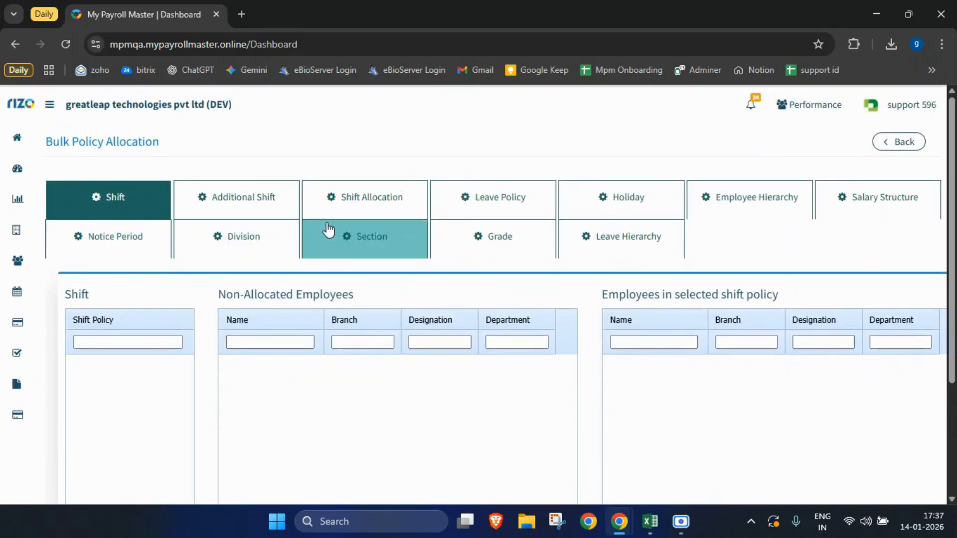
pyautogui.click(391, 209)
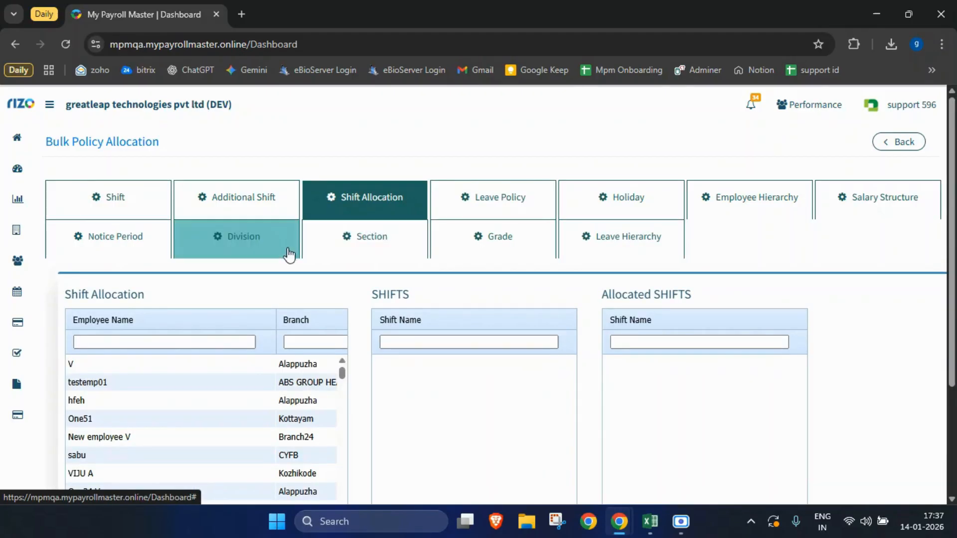
pyautogui.scroll(-1, 257, 309)
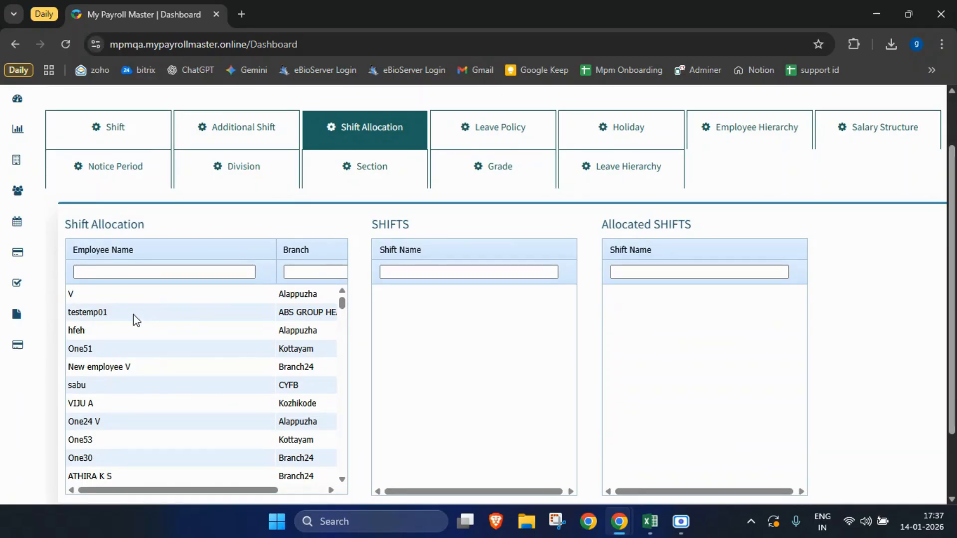
# Filter the Shift Allocation list by the employee's name and select the matching Branch24 employee.
pyautogui.click(114, 273)
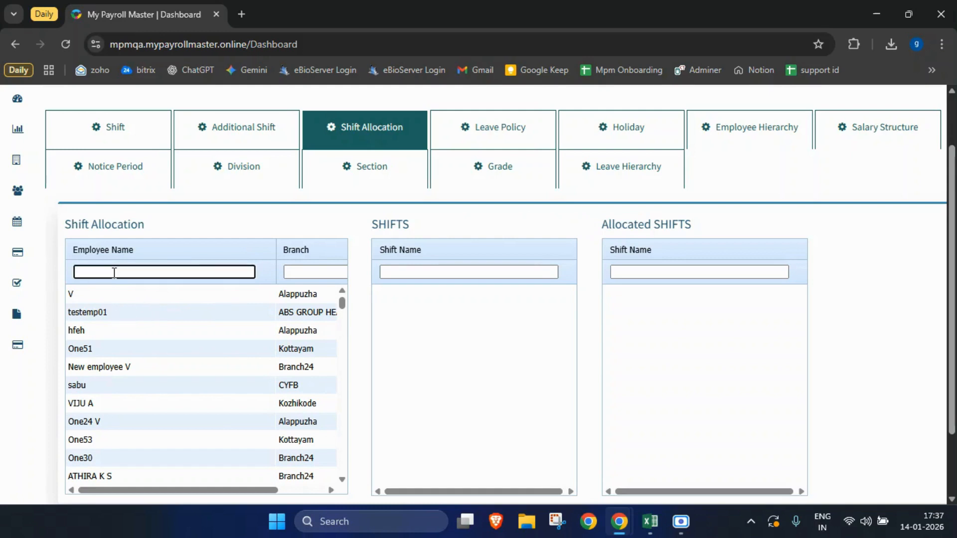
pyautogui.write('anju')
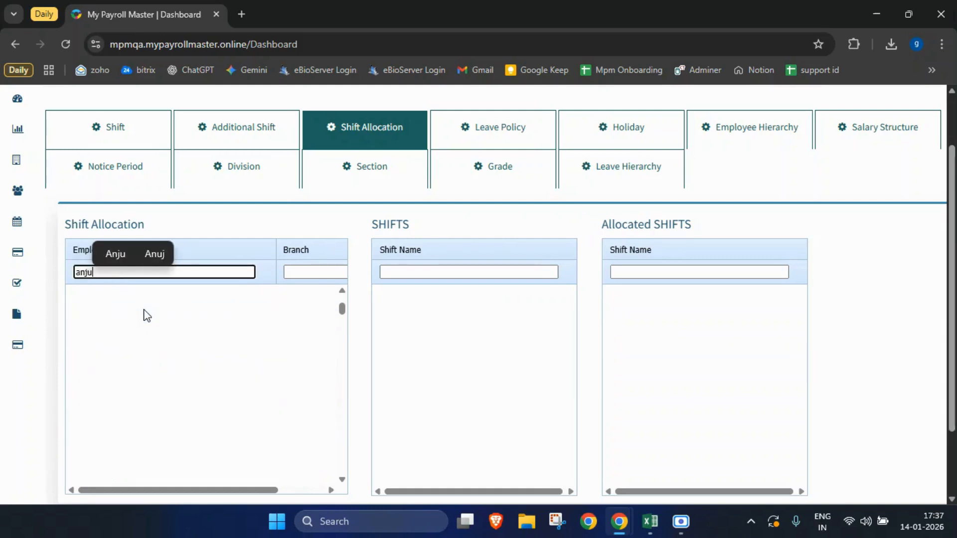
pyautogui.scroll(1, 104, 306)
pyautogui.click(103, 352)
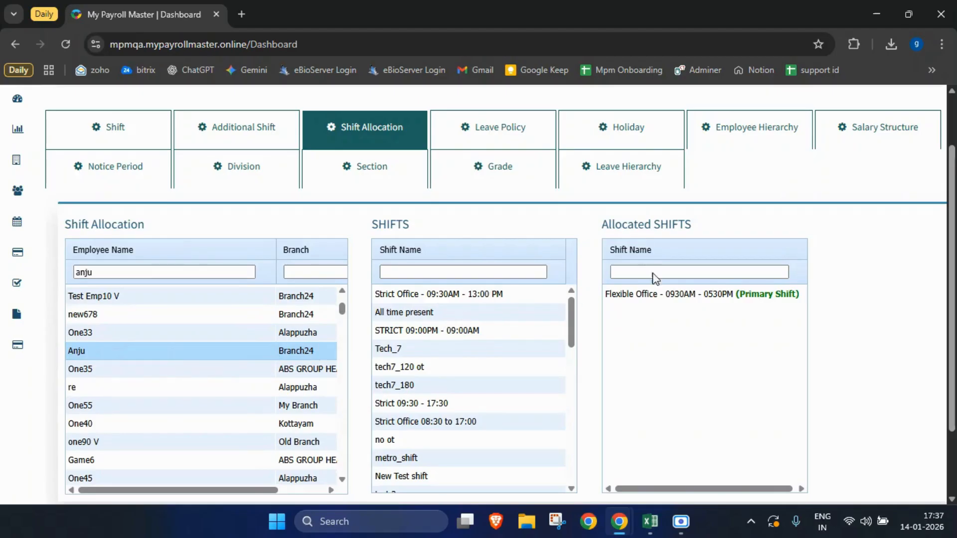
pyautogui.click(666, 277)
# Allocate the shifts Nov 3, STRICT 09:00PM - 09:00AM, tech7_120 ot and Strict 09:30 - 17:30 to the selected employee.
pyautogui.scroll(-1, 462, 310)
pyautogui.scroll(-5, 463, 313)
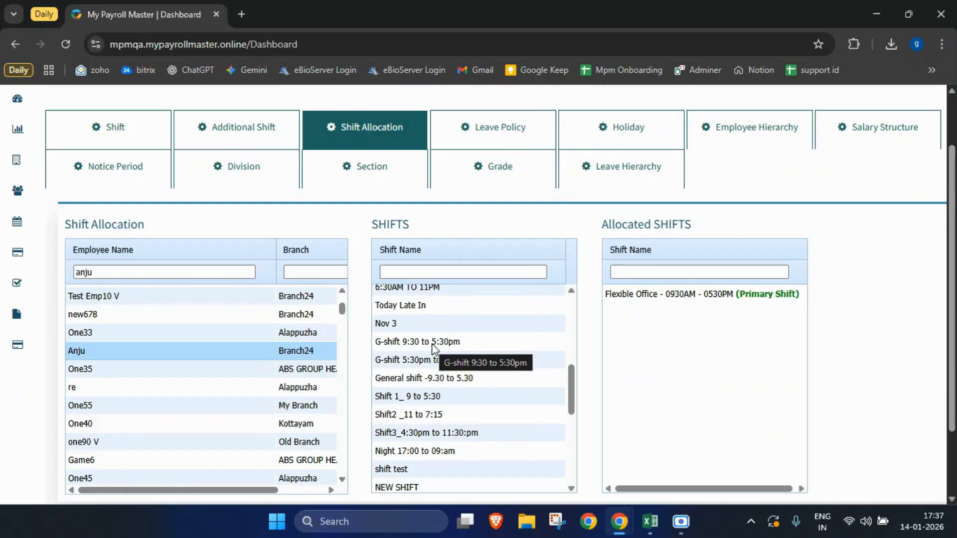
pyautogui.moveTo(435, 328); pyautogui.dragTo(595, 315)
pyautogui.moveTo(432, 330); pyautogui.dragTo(698, 341)
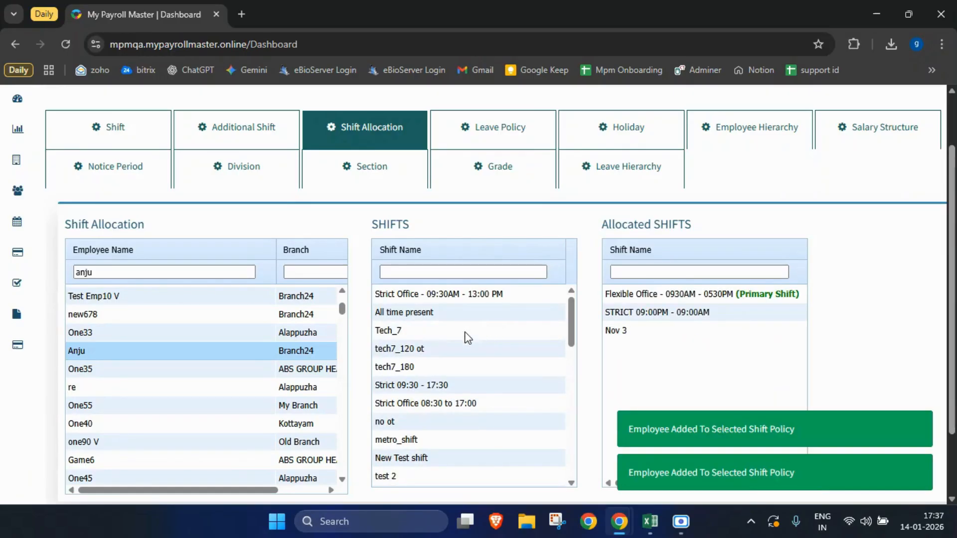
pyautogui.moveTo(466, 349); pyautogui.dragTo(669, 347)
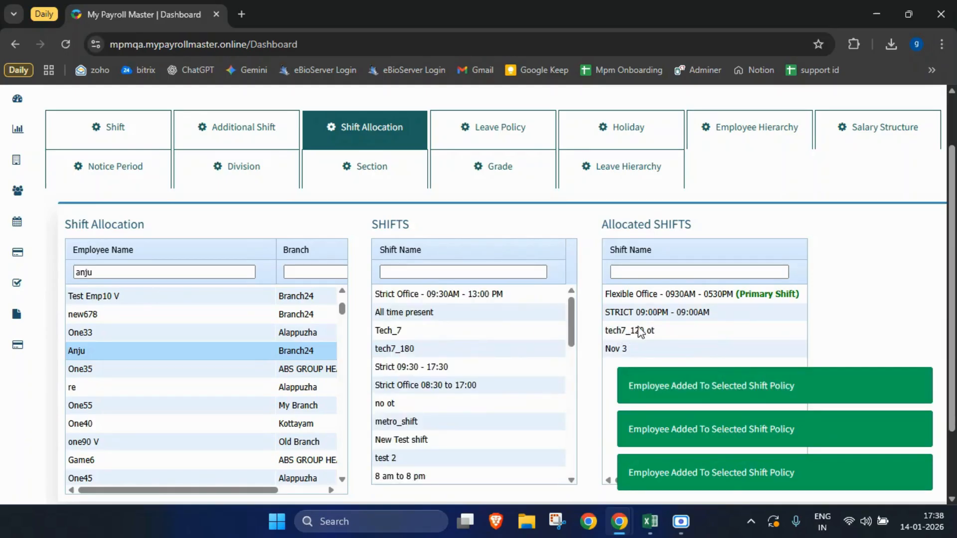
pyautogui.click(436, 367)
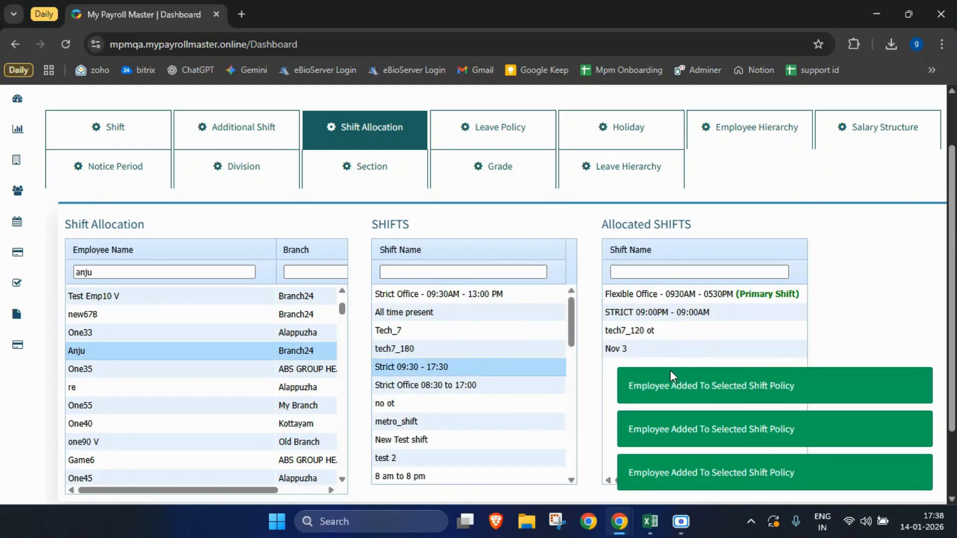
pyautogui.moveTo(670, 372); pyautogui.dragTo(671, 354)
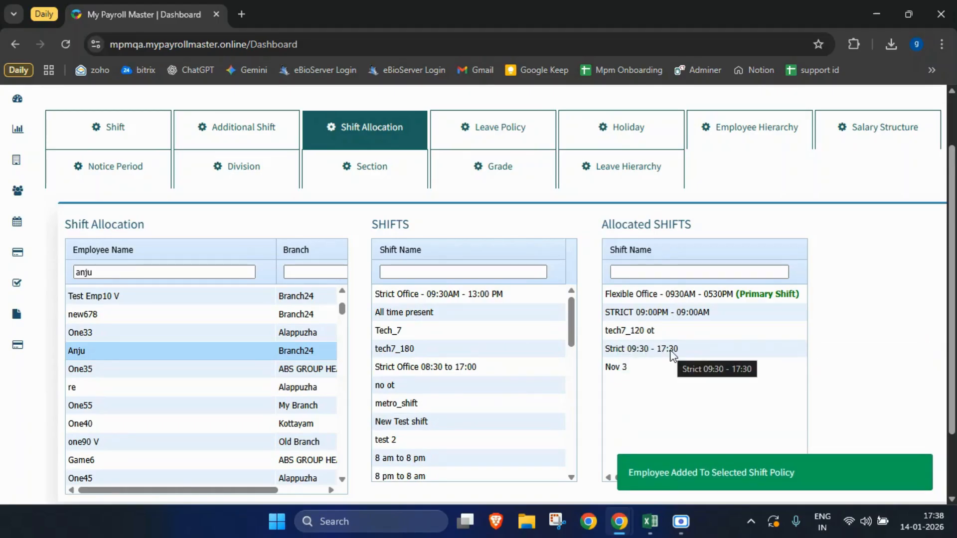
# Open the Shift Planner from the Attendance section.
pyautogui.scroll(-2, 551, 234)
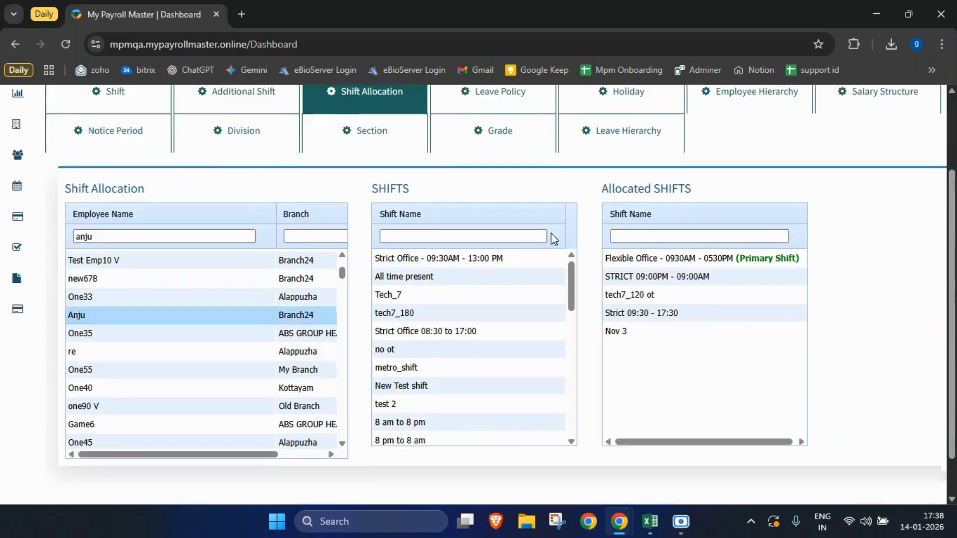
pyautogui.click(42, 153)
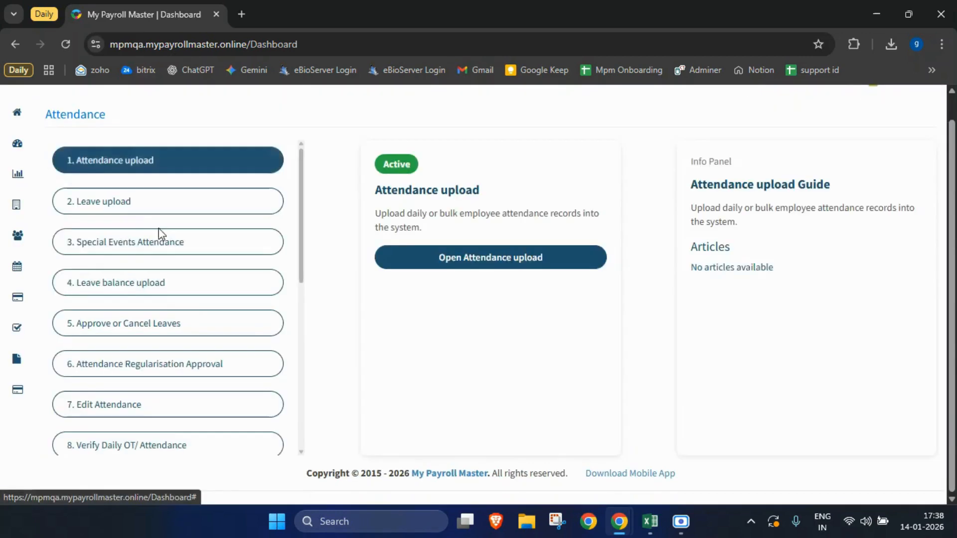
pyautogui.scroll(-7, 182, 373)
pyautogui.scroll(-1, 181, 372)
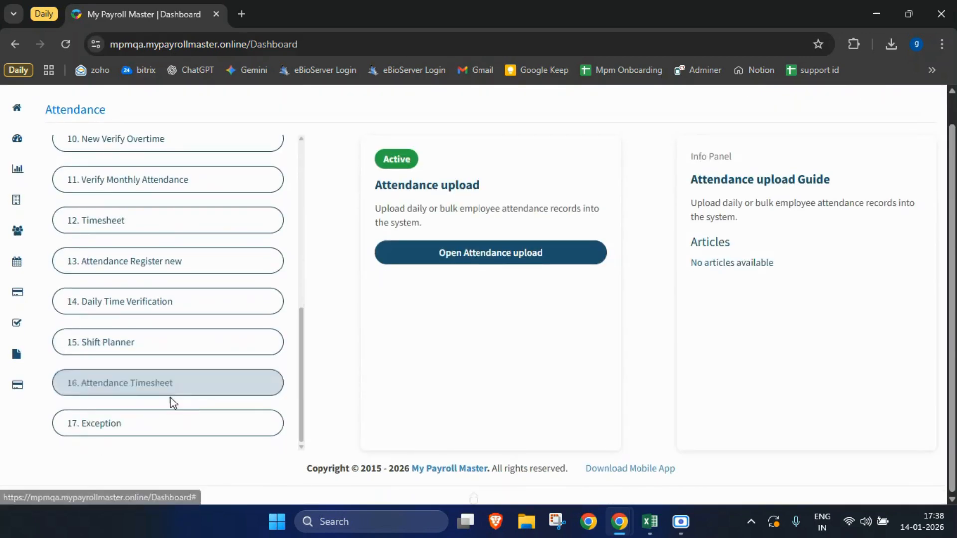
pyautogui.click(161, 351)
pyautogui.click(456, 287)
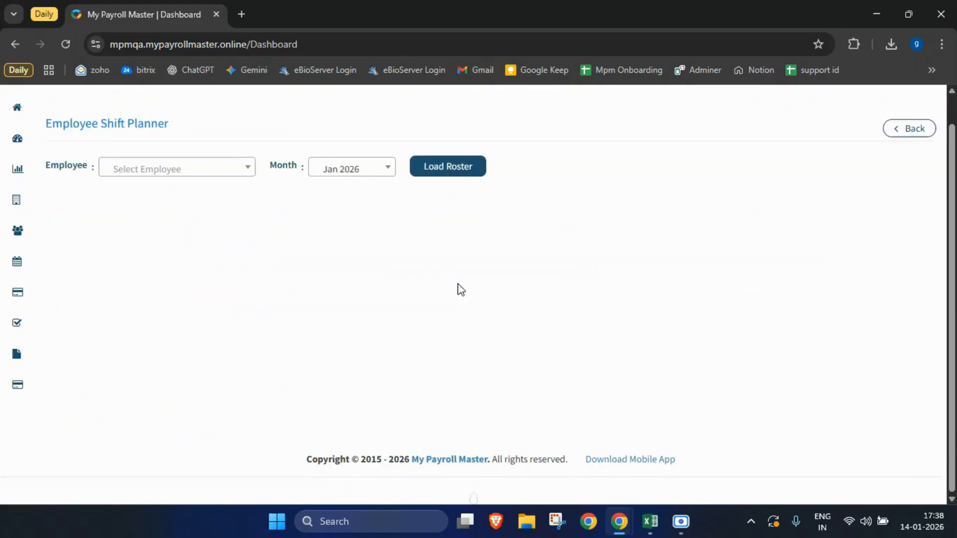
# Choose the same employee in the shift planner and load the Jan 2026 roster.
pyautogui.click(135, 179)
pyautogui.write('anju')
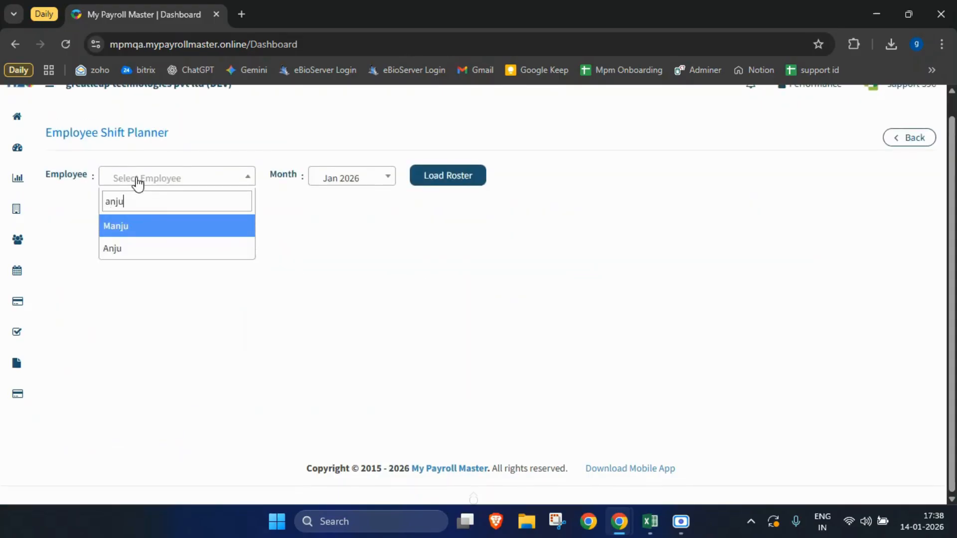
pyautogui.press('Down')
pyautogui.press('Return')
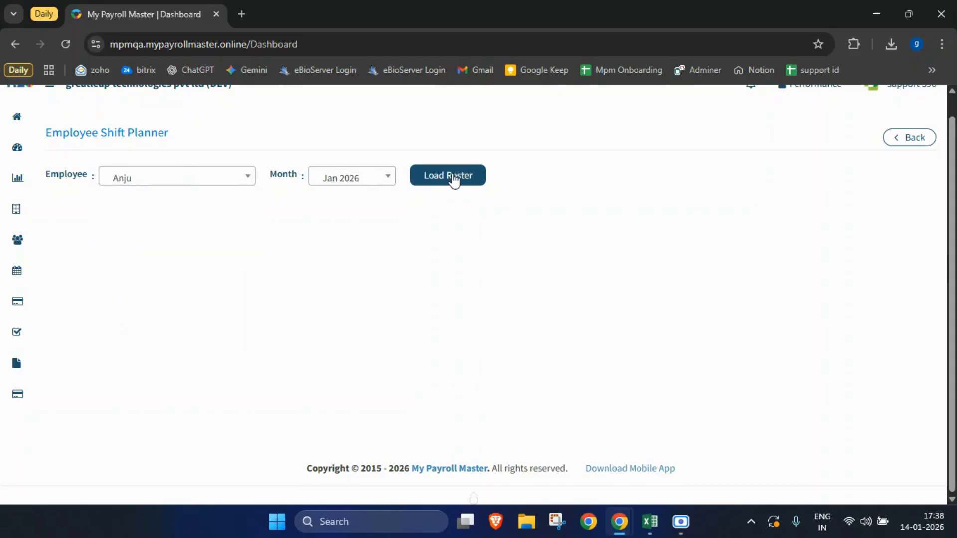
pyautogui.click(472, 188)
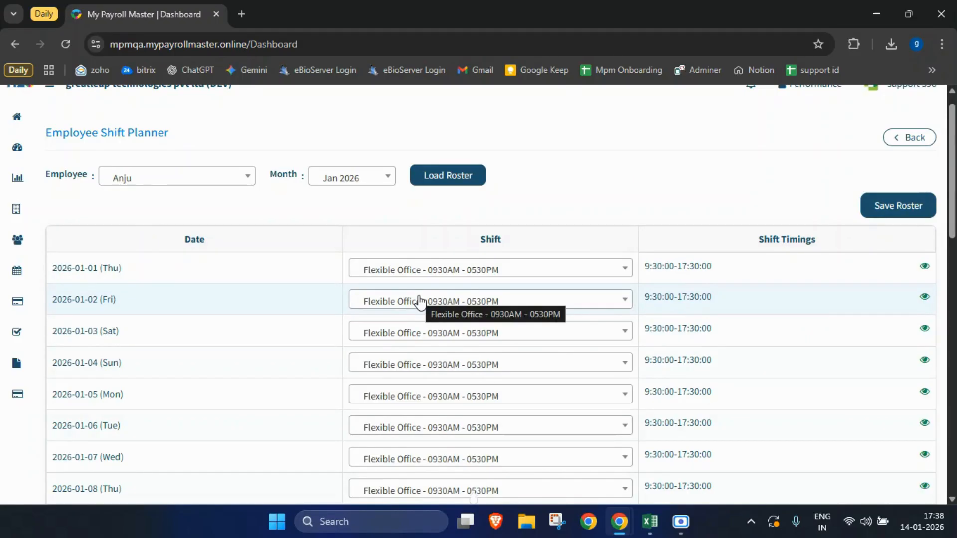
# Assign the Strict 09:30 - 17:30 shift to 2026-01-02 and the Nov 3 shift to 2026-01-03.
pyautogui.click(408, 275)
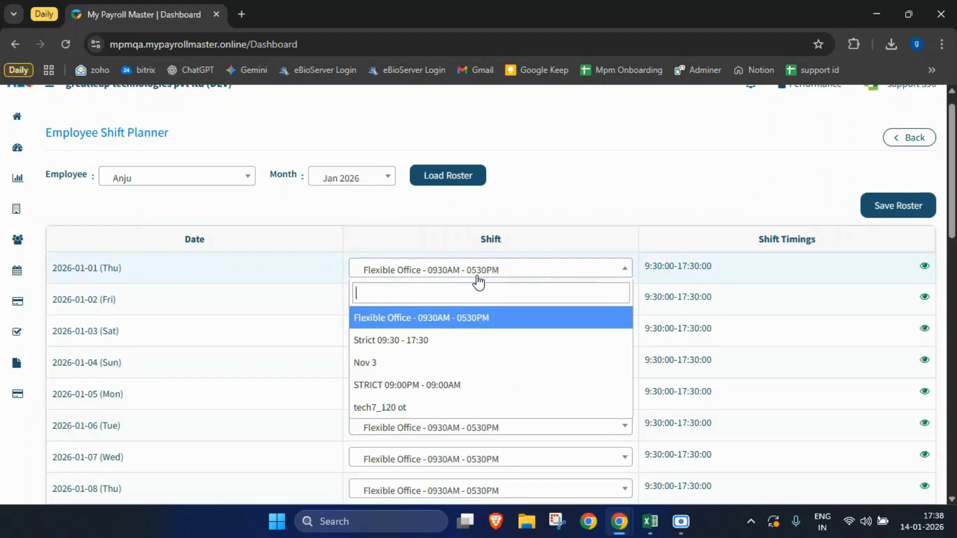
pyautogui.click(429, 269)
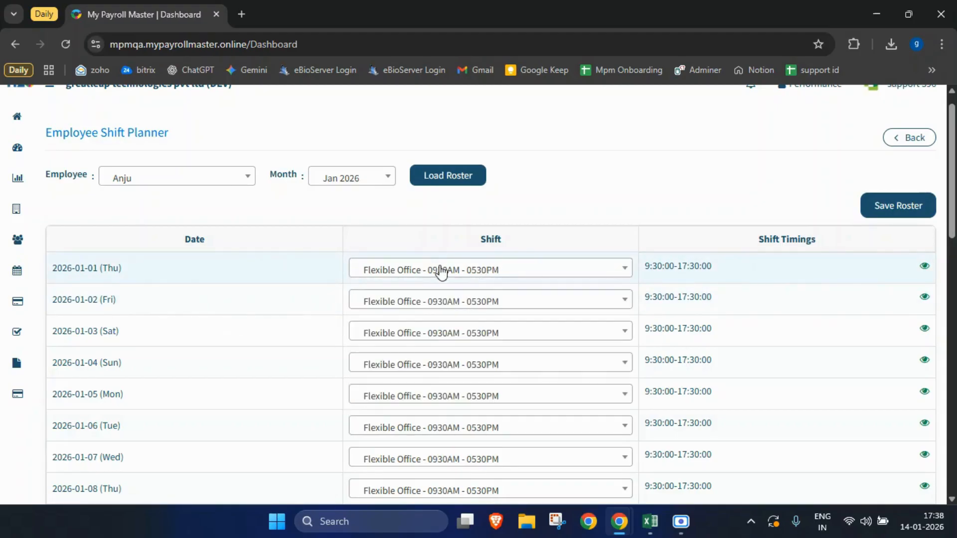
pyautogui.click(490, 309)
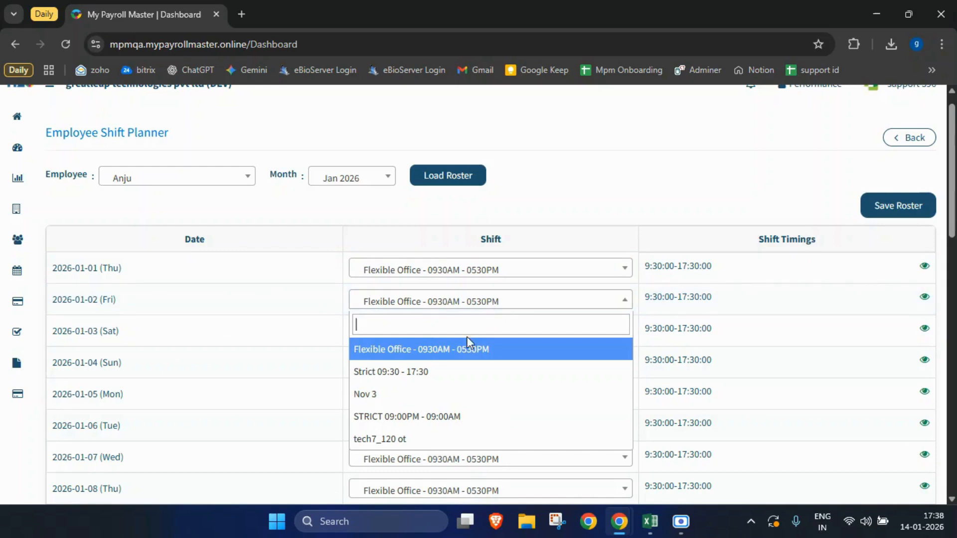
pyautogui.click(453, 372)
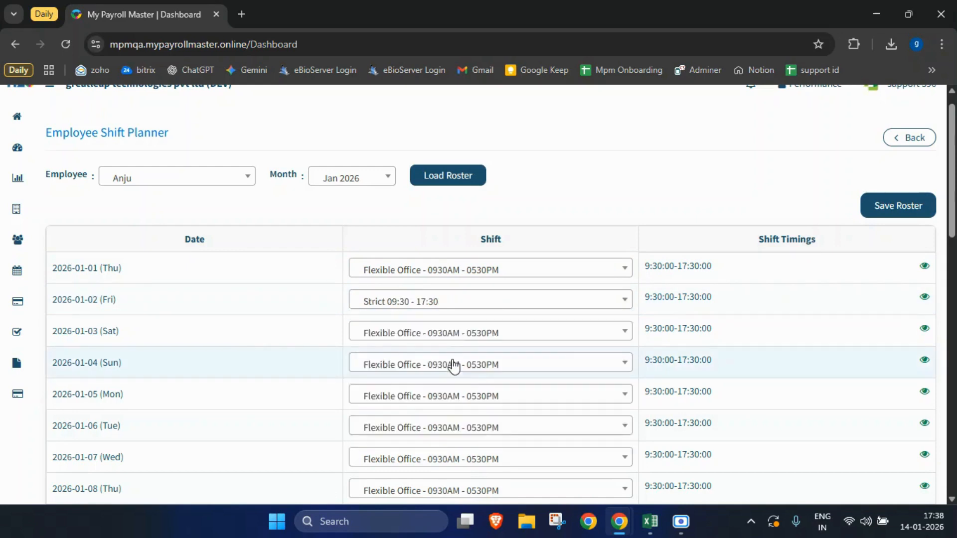
pyautogui.click(456, 333)
pyautogui.click(456, 425)
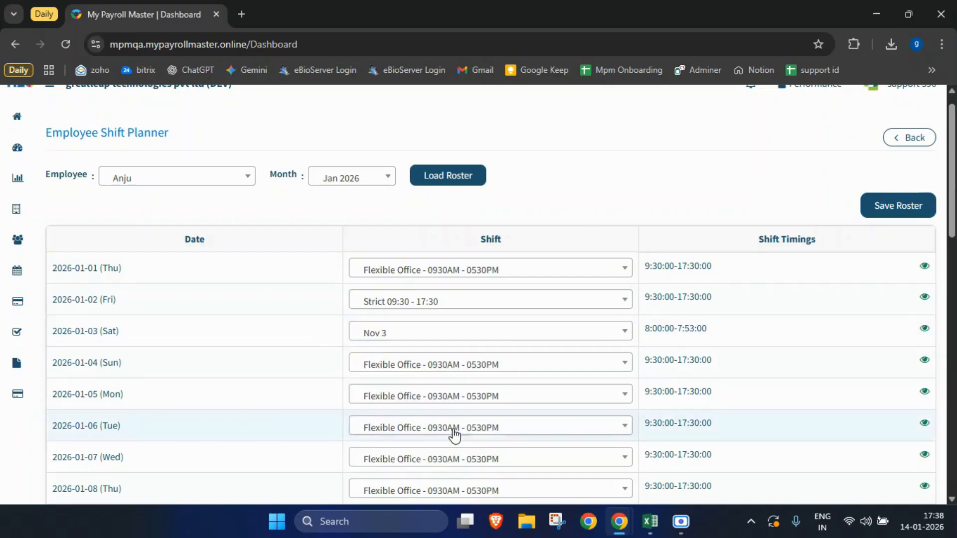
# Assign STRICT 09:00PM - 09:00AM to 2026-01-04 and Strict 09:30 - 17:30 to 2026-01-05, and save the roster.
pyautogui.click(481, 365)
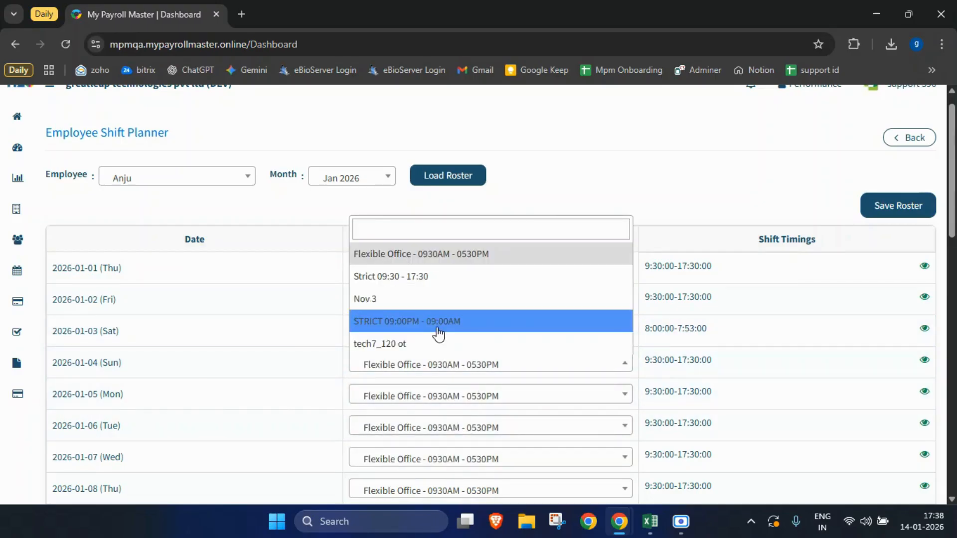
pyautogui.click(438, 334)
pyautogui.click(458, 398)
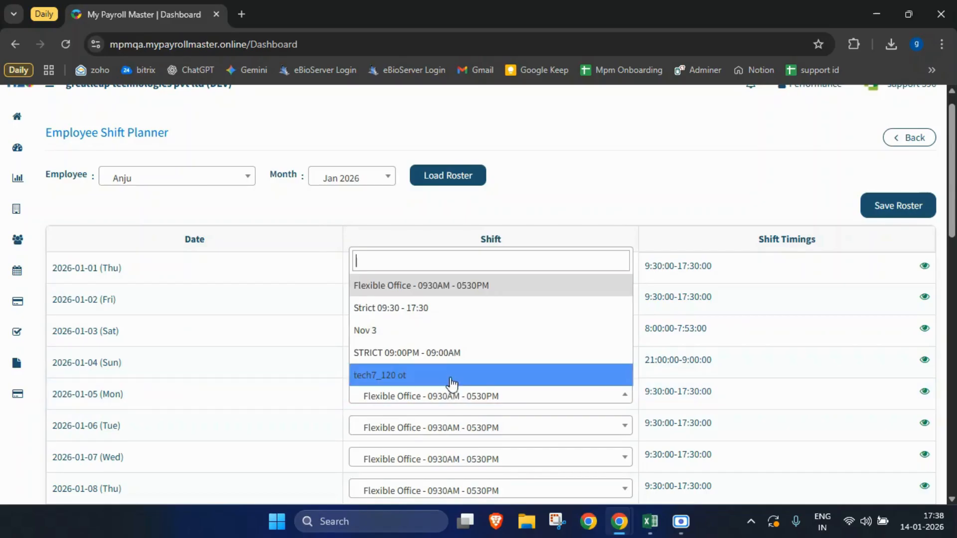
pyautogui.click(459, 308)
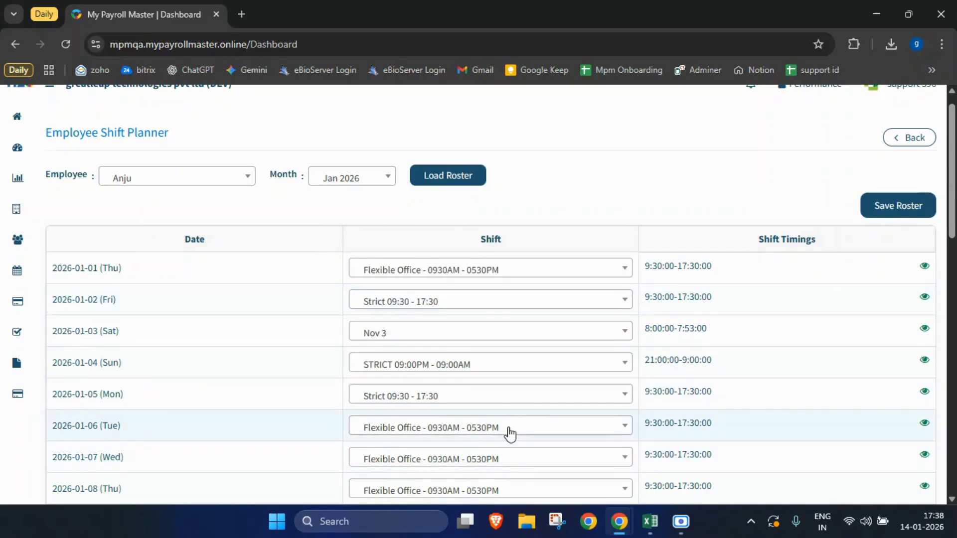
pyautogui.click(880, 208)
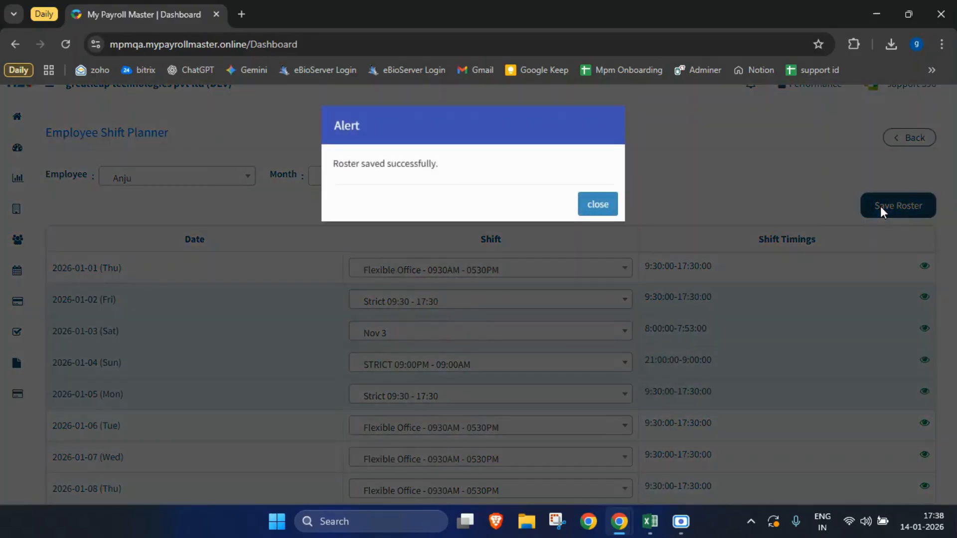
pyautogui.click(610, 213)
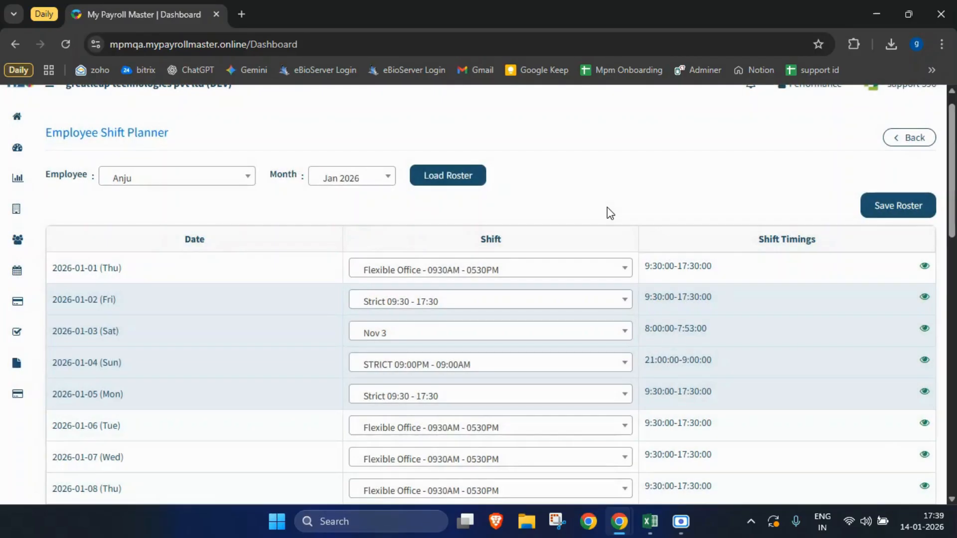